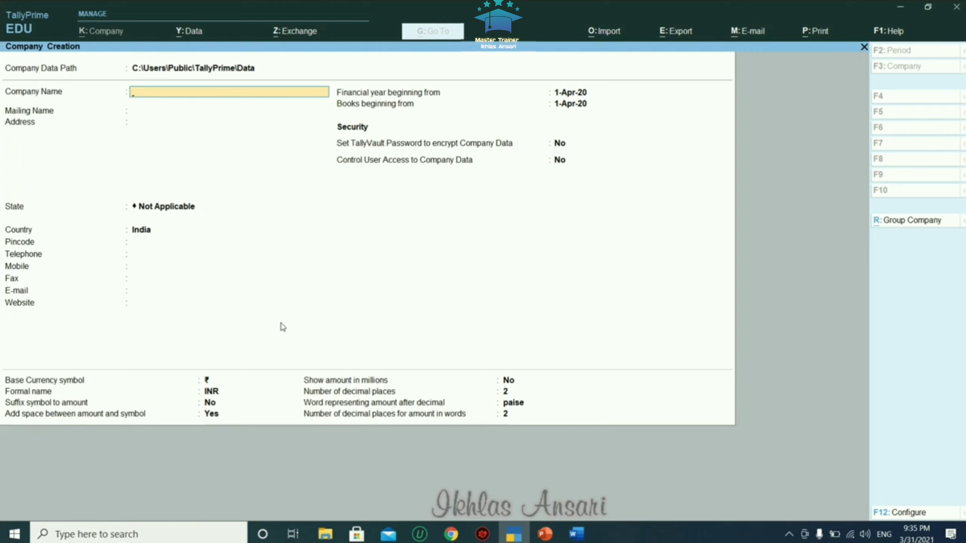
# Name the new company Interest Rate and use the same mailing name, leaving the address blank
pyautogui.write('Interest Rate')
pyautogui.press('Return')
pyautogui.press('Return')
pyautogui.press('Return')
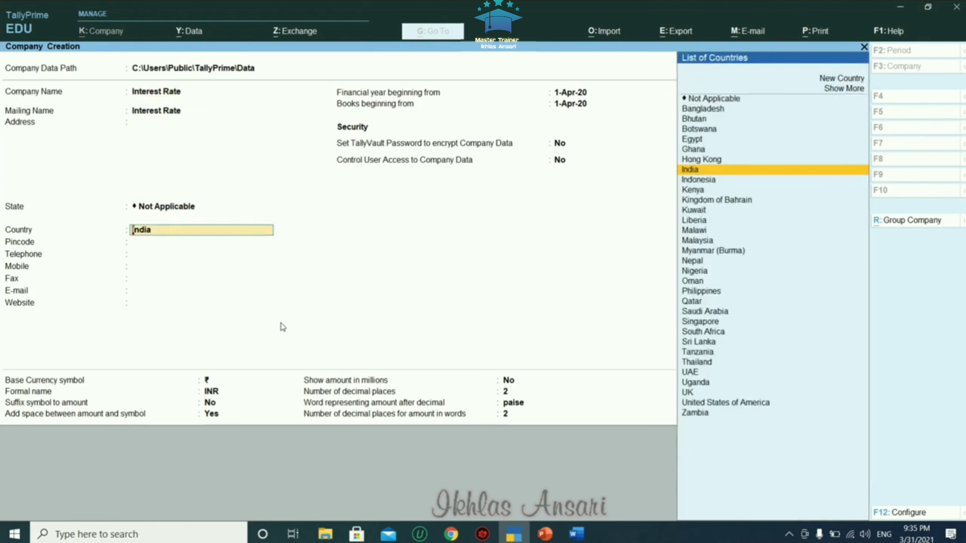
# Set the company's state to Maharashtra and save the new company
pyautogui.press('BackSpace')
pyautogui.write('Naha')
pyautogui.press('BackSpace')
pyautogui.press('BackSpace')
pyautogui.press('BackSpace')
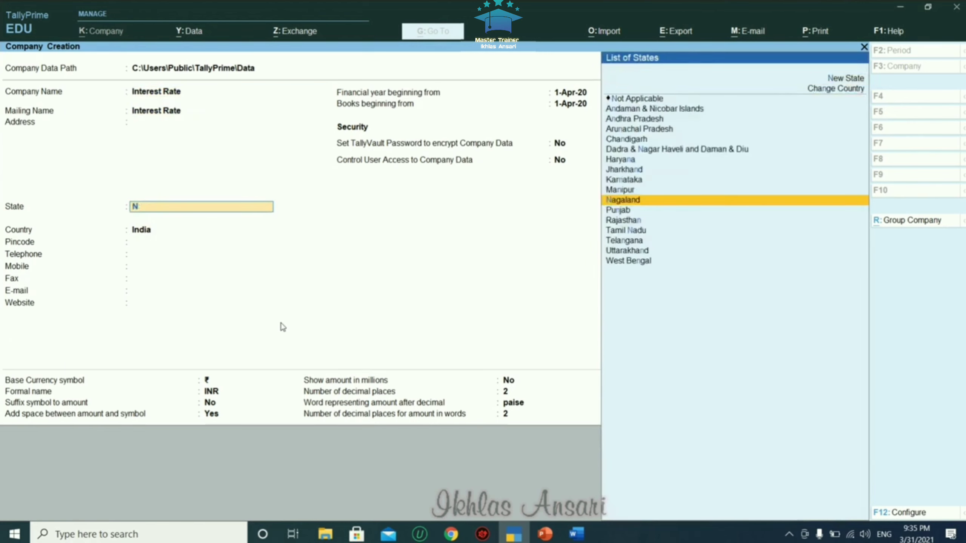
pyautogui.press('BackSpace')
pyautogui.write('Maha')
pyautogui.press('Return')
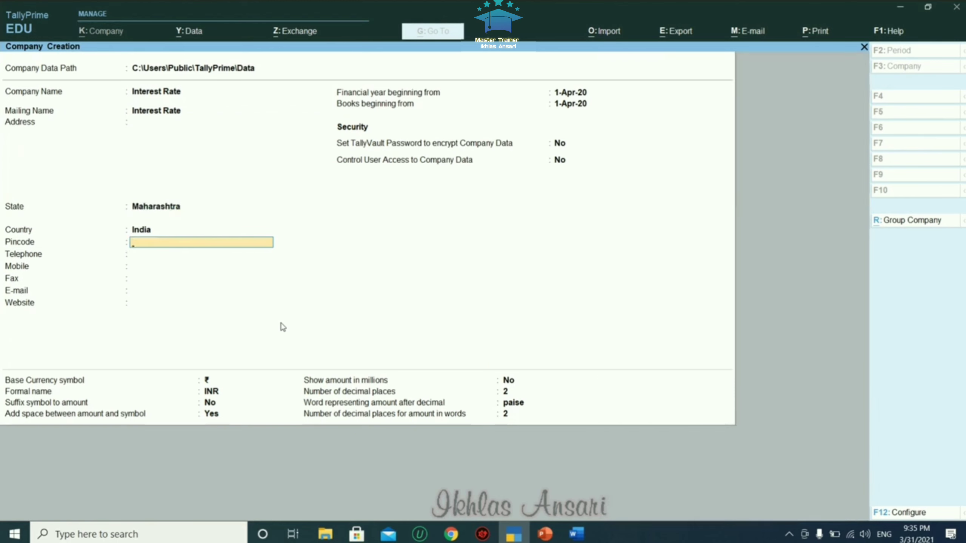
pyautogui.hotkey('ctrl', 'a')
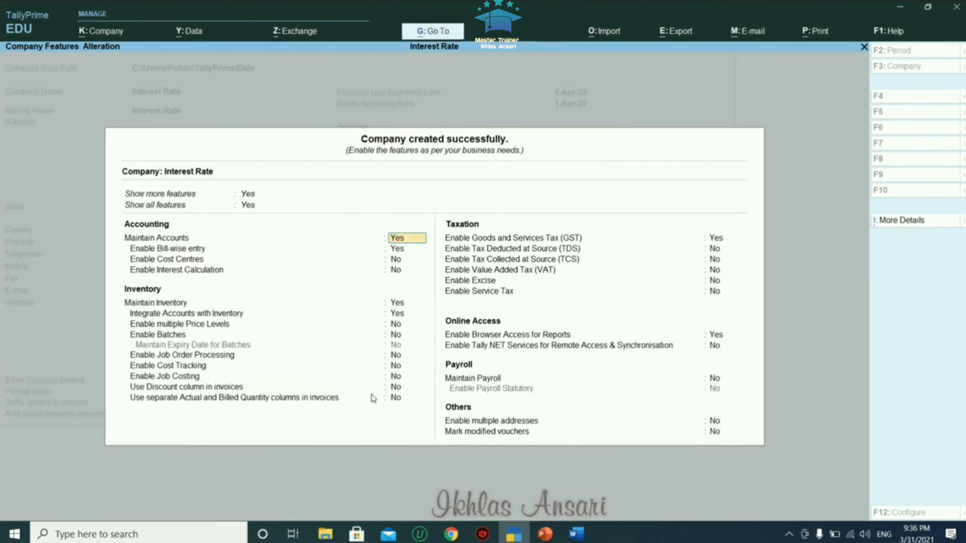
# Open the company's GST details from the enabled GST feature, fill in the GSTIN/UIN, and save them
pyautogui.press('Return')
pyautogui.press('Return')
pyautogui.press('Return')
pyautogui.press('Return')
pyautogui.press('Return')
pyautogui.press('Return')
pyautogui.press('Return')
pyautogui.press('Return')
pyautogui.press('Return')
pyautogui.press('Return')
pyautogui.press('Return')
pyautogui.press('Return')
pyautogui.press('Return')
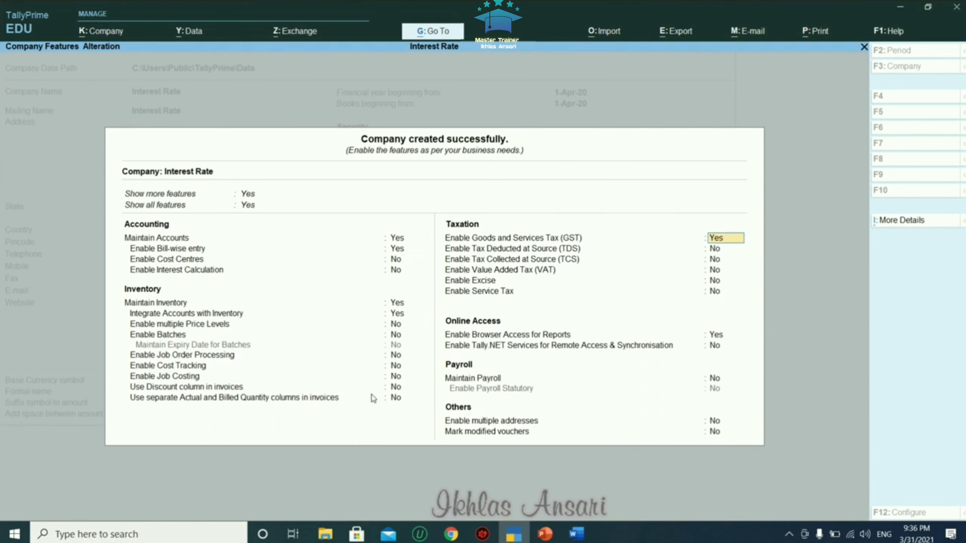
pyautogui.press('Return')
pyautogui.press('Return')
pyautogui.press('Return')
pyautogui.press('Return')
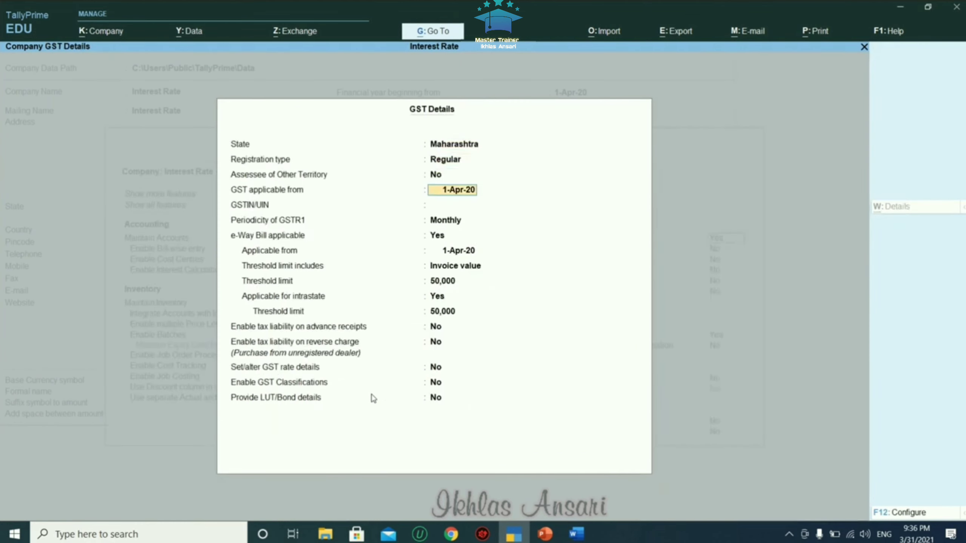
pyautogui.press('Return')
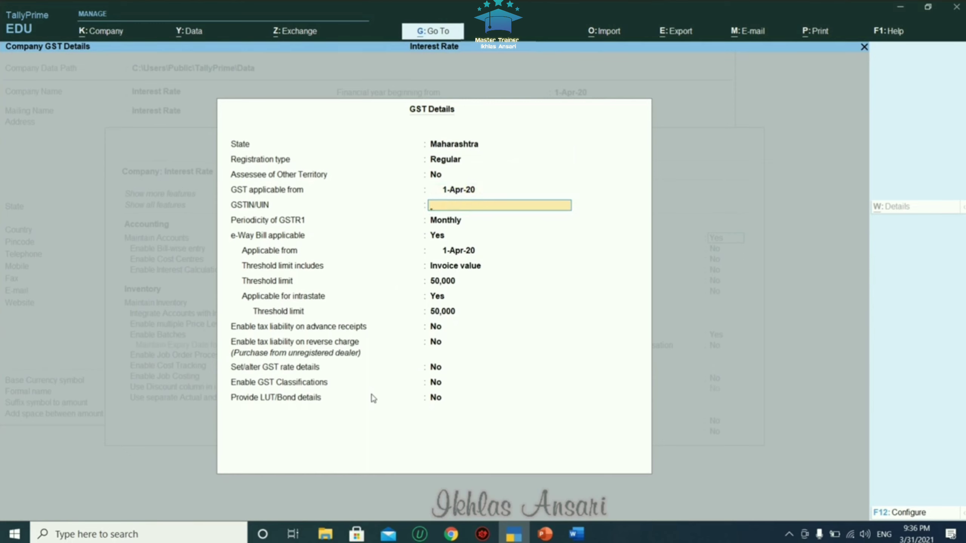
pyautogui.hotkey('ctrl', 'alt', 'v')
pyautogui.press('Return')
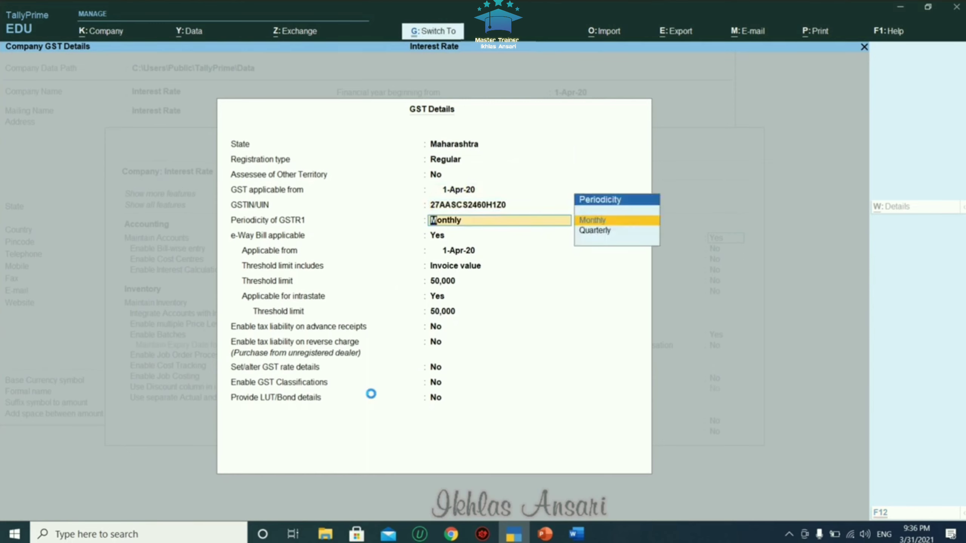
pyautogui.hotkey('ctrl', 'a')
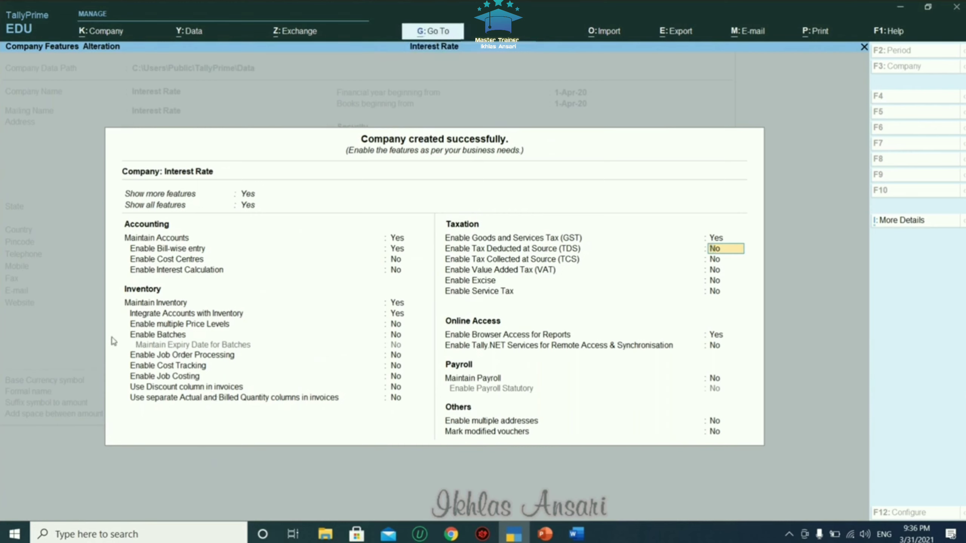
# Enable Interest Calculation for the company and save the company features
pyautogui.click(199, 271)
pyautogui.write('yes')
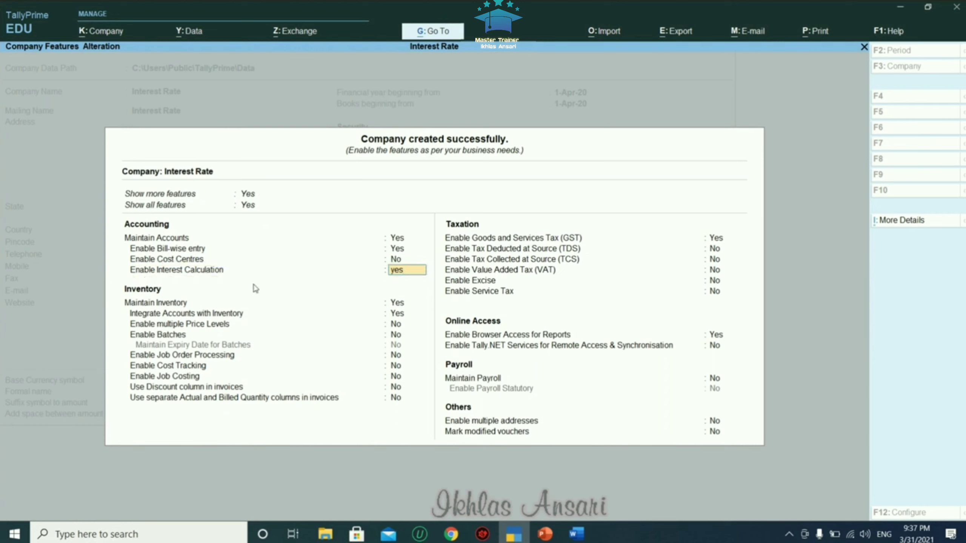
pyautogui.press('Return')
pyautogui.press('Return')
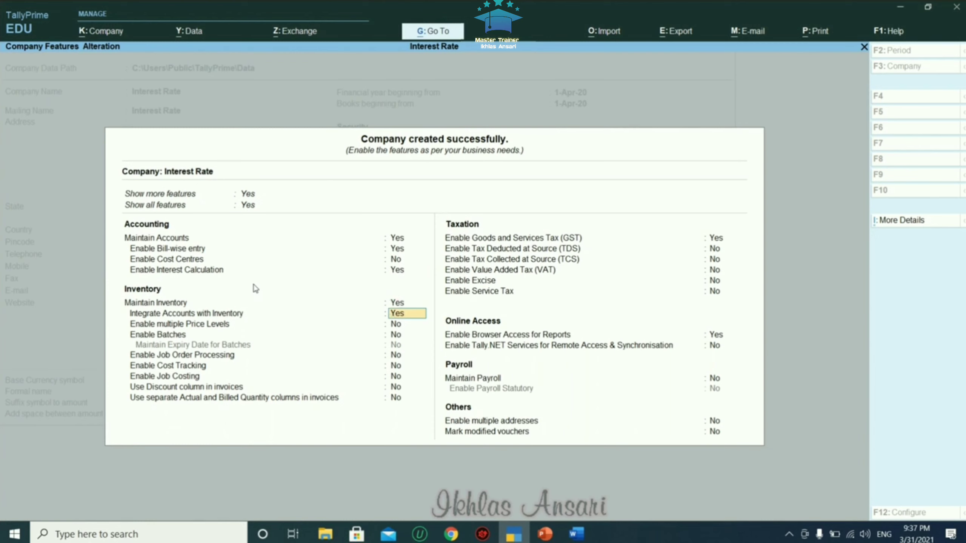
pyautogui.press('Return')
pyautogui.press('Return')
pyautogui.press('Return')
pyautogui.press('Return')
pyautogui.press('Return')
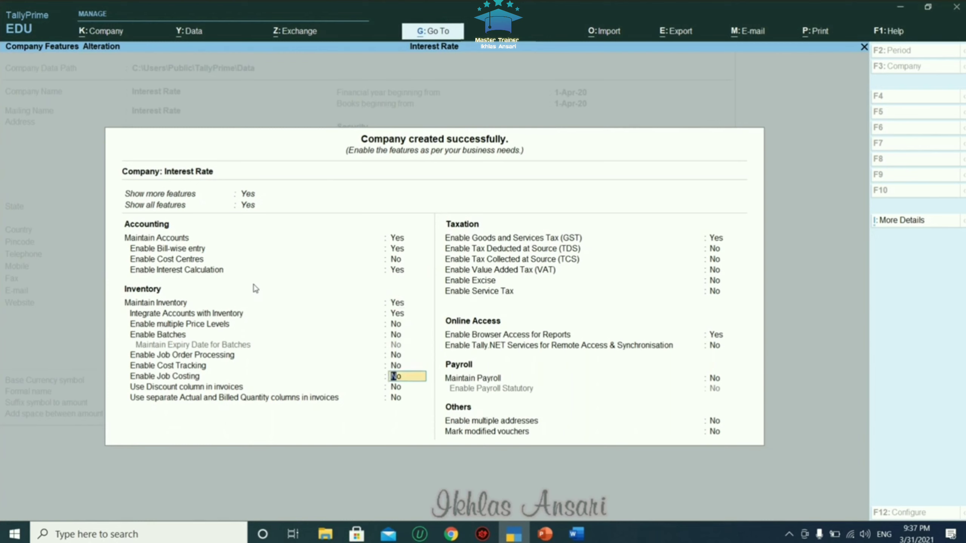
pyautogui.press('ctrl')
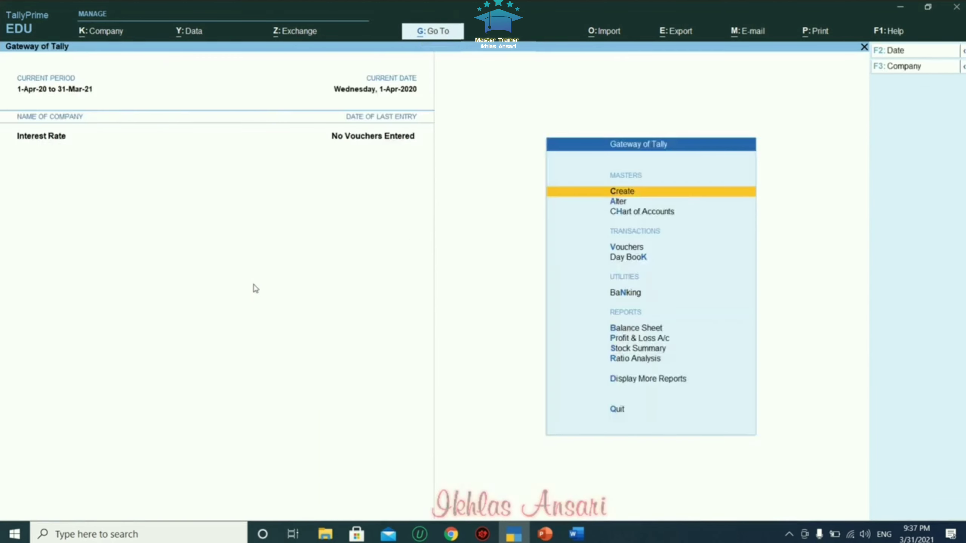
# Start a new stock item master named Computer
pyautogui.press('Return')
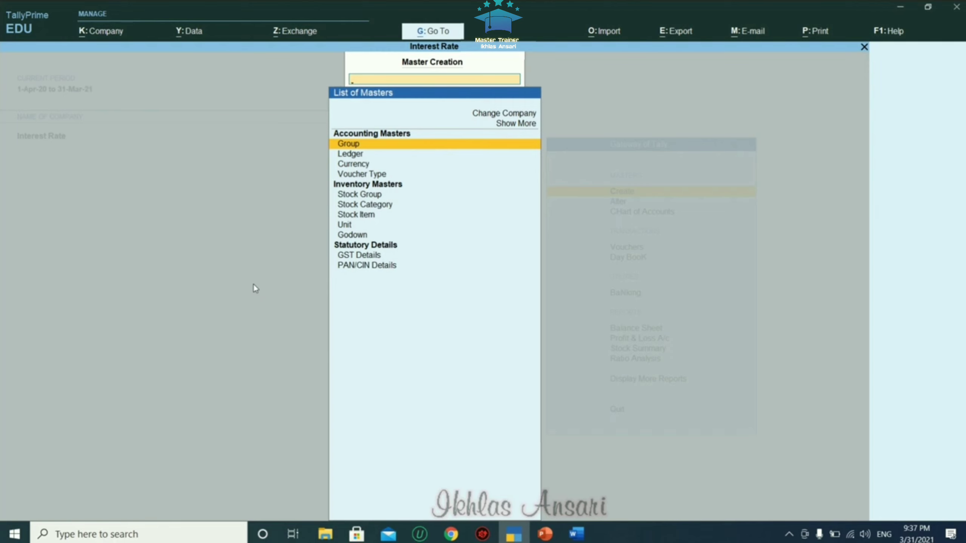
pyautogui.press('Down')
pyautogui.press('Down')
pyautogui.press('Down')
pyautogui.press('Down')
pyautogui.press('Down')
pyautogui.press('Down')
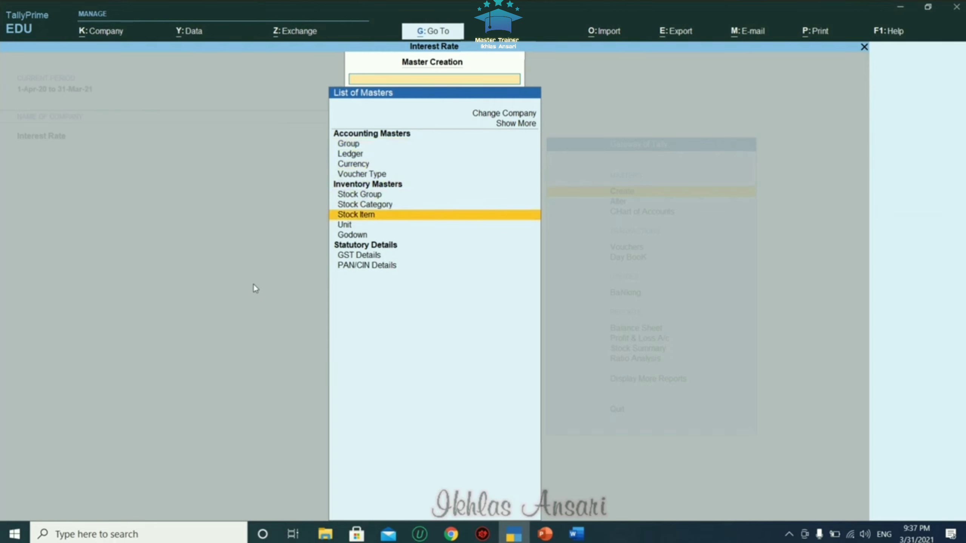
pyautogui.press('Return')
pyautogui.write('C')
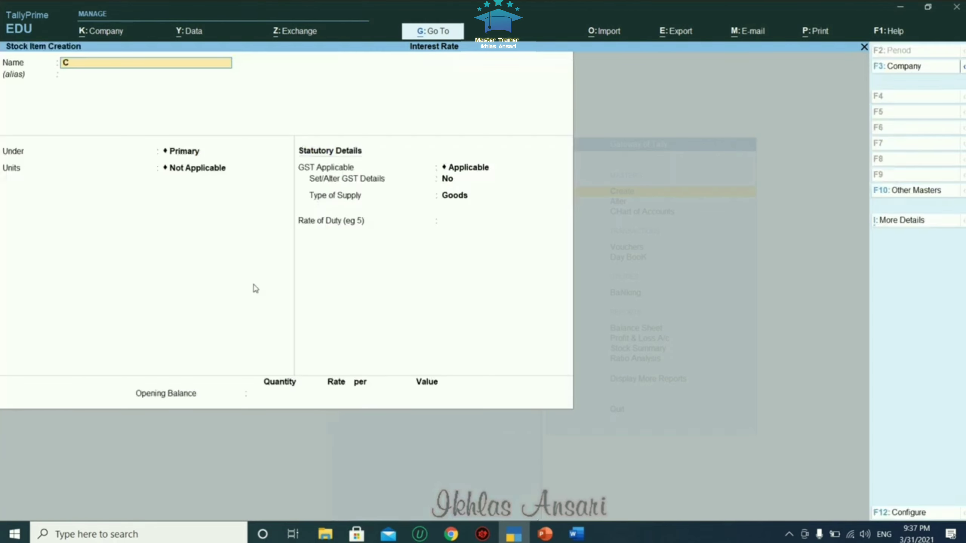
pyautogui.write('omputer')
pyautogui.press('Return')
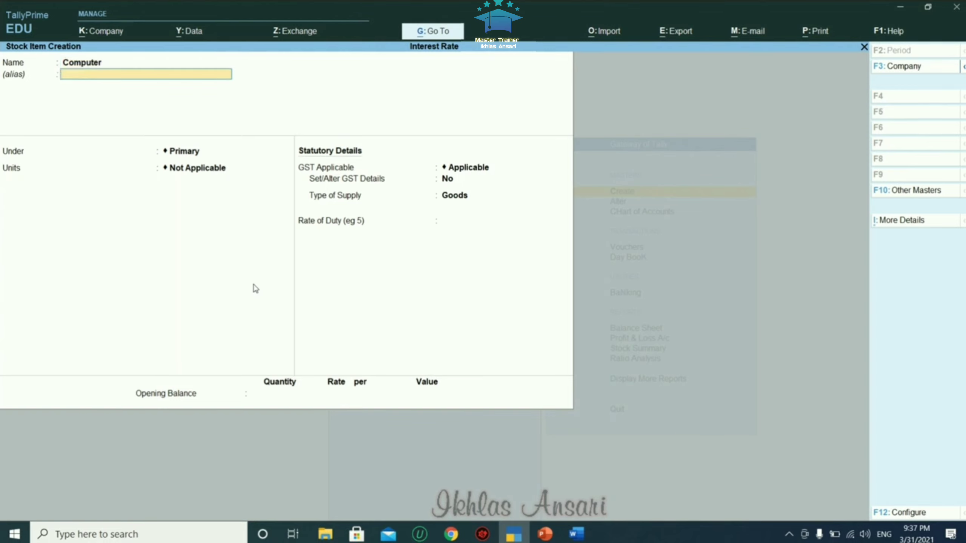
# Create a simple unit with symbol nos, quantity code NOS-NUMBERS and 0 decimal places for the Computer item
pyautogui.press('Return')
pyautogui.press('Return')
pyautogui.hotkey('alt', 'c')
pyautogui.write('nos')
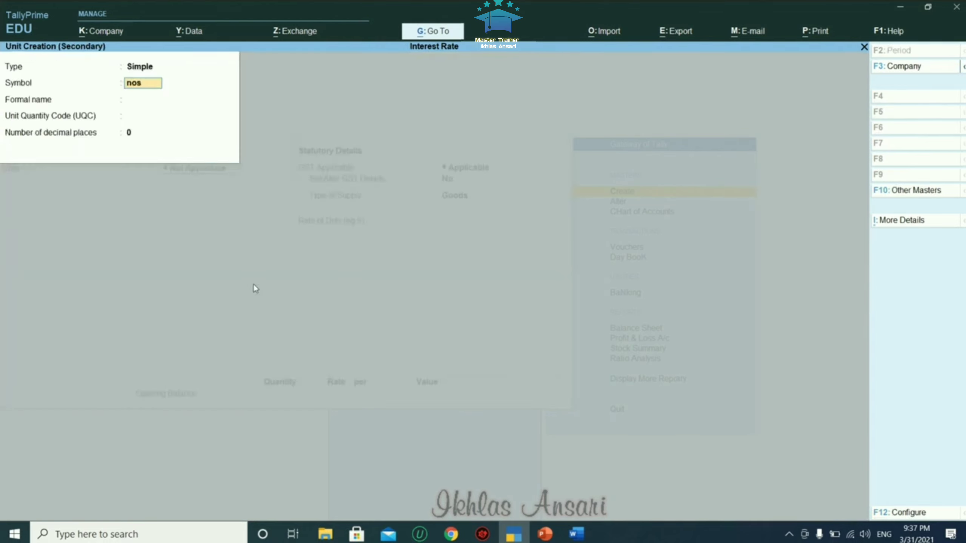
pyautogui.press('Return')
pyautogui.press('Return')
pyautogui.write('nos')
pyautogui.press('Return')
pyautogui.press('Return')
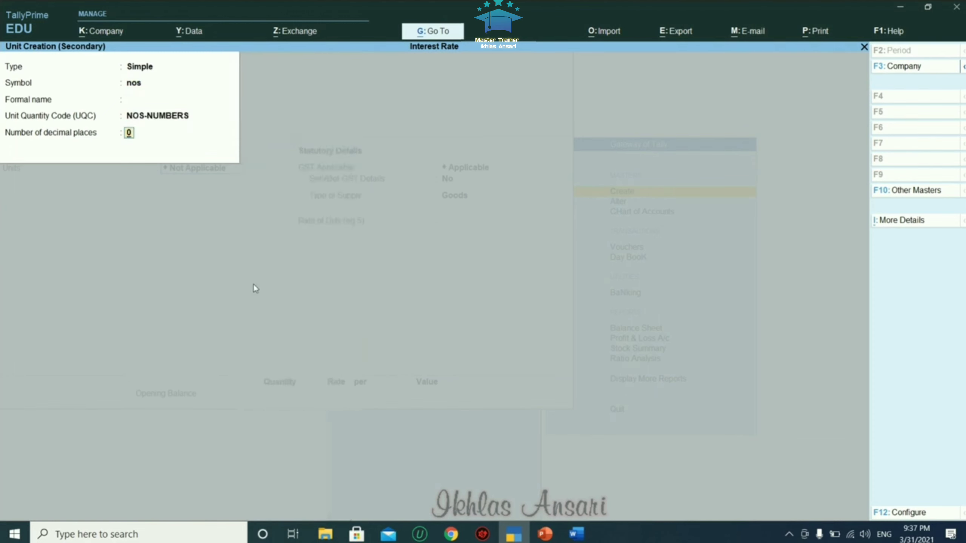
pyautogui.press('Return')
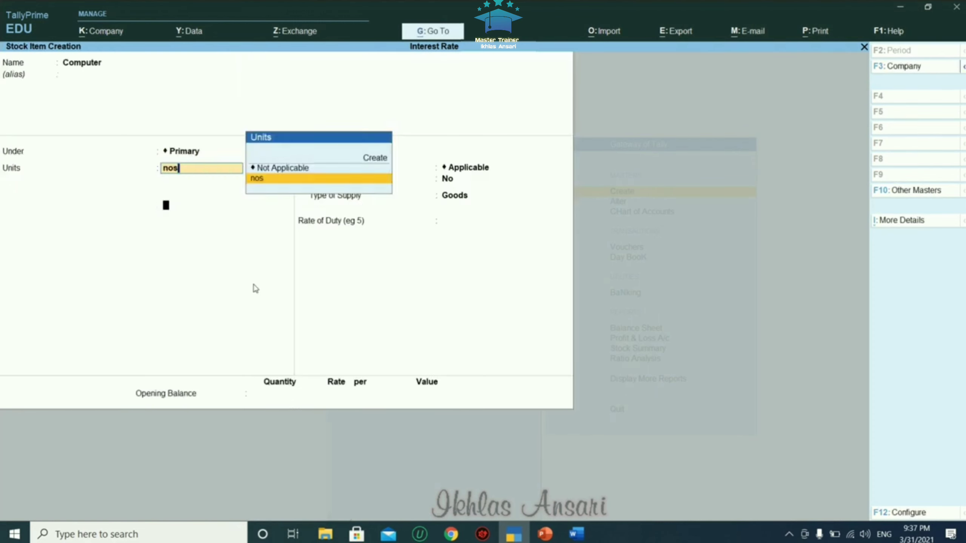
# Assign nos to the Computer item and enter its GST details with description Comp and HSN/SAC 1234567
pyautogui.press('Return')
pyautogui.press('Return')
pyautogui.write('yes')
pyautogui.press('Return')
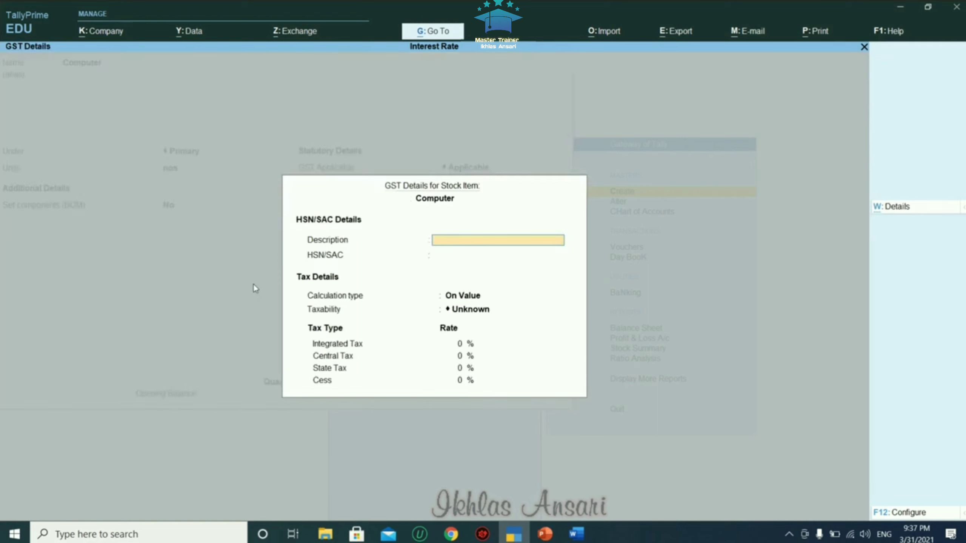
pyautogui.write('Comp')
pyautogui.press('Return')
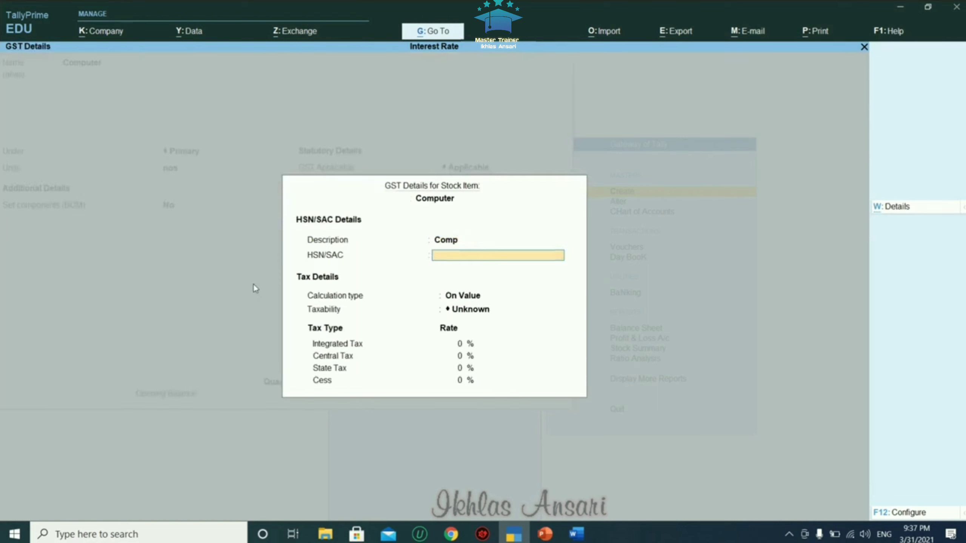
pyautogui.write('1234567')
pyautogui.press('Return')
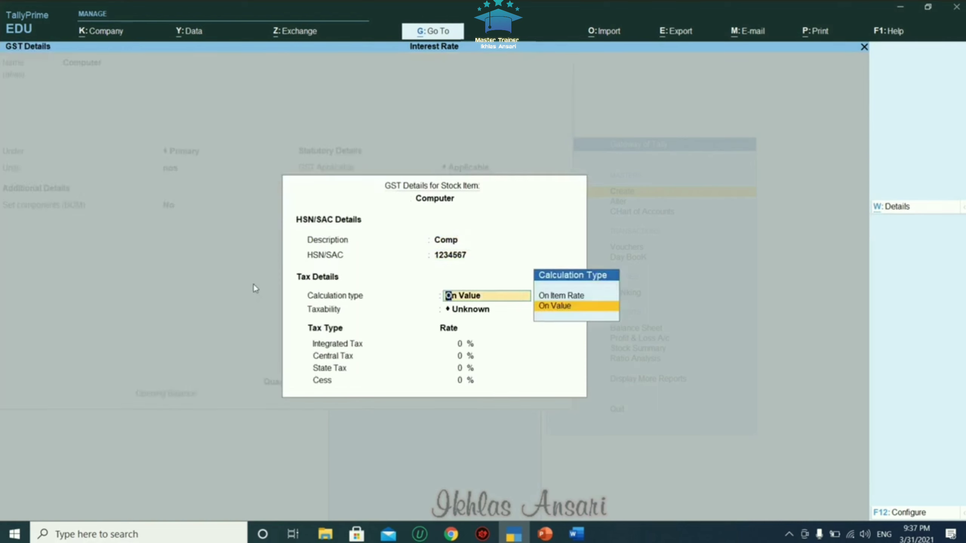
# Make the item taxable on value at 18% integrated tax, save it, and return to the Gateway of Tally
pyautogui.press('Return')
pyautogui.press('Down')
pyautogui.press('Down')
pyautogui.press('Down')
pyautogui.press('Return')
pyautogui.write('18')
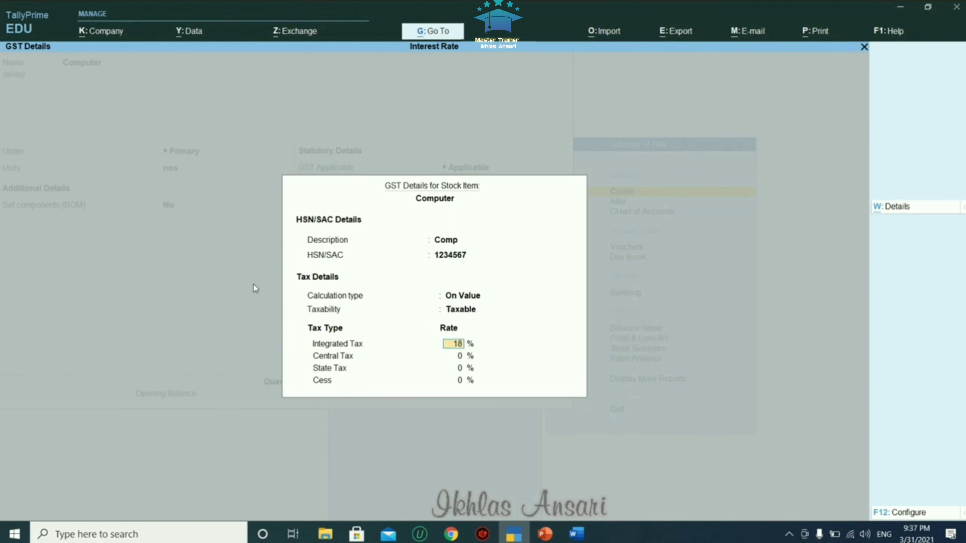
pyautogui.press('Return')
pyautogui.hotkey('ctrl', 'a')
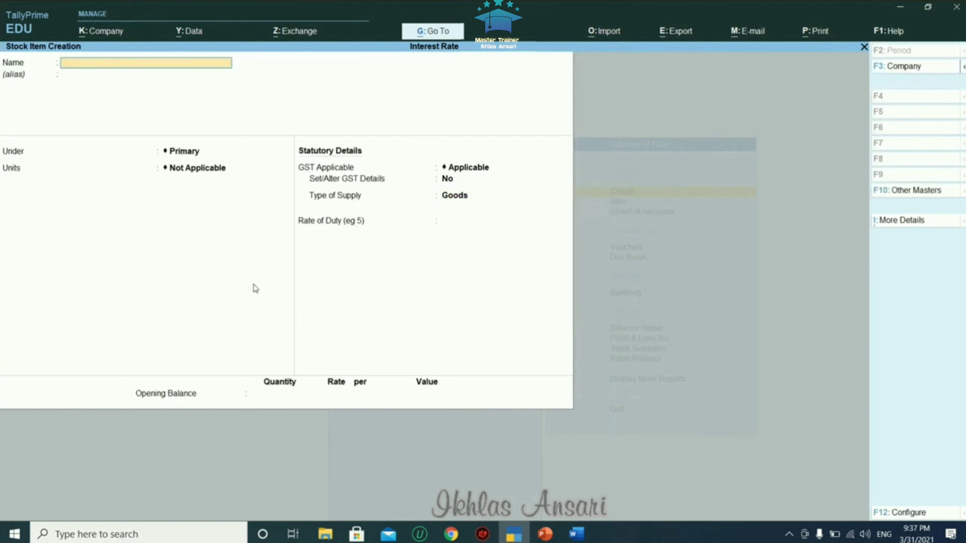
pyautogui.press('Escape')
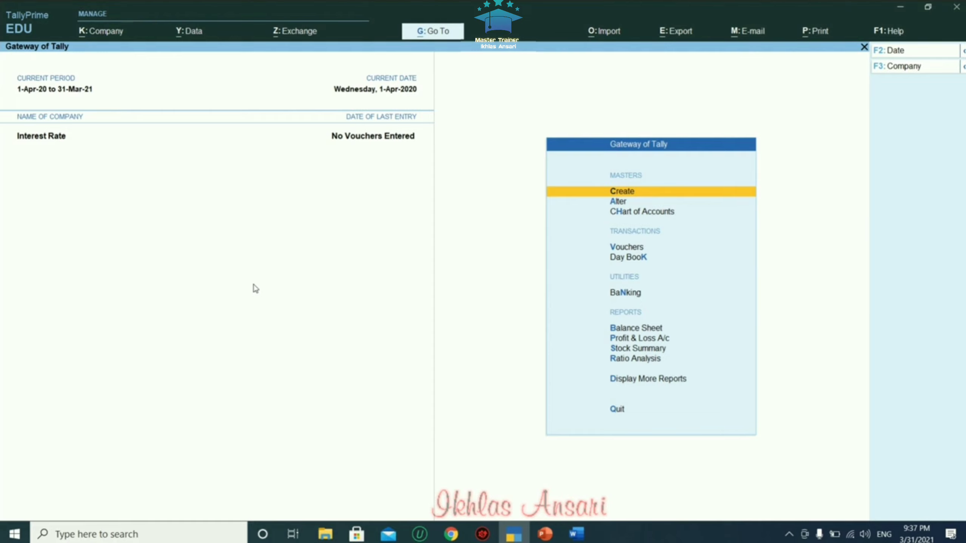
# Start a new ledger named Manipal Traders
pyautogui.press('Return')
pyautogui.press('Down')
pyautogui.press('Return')
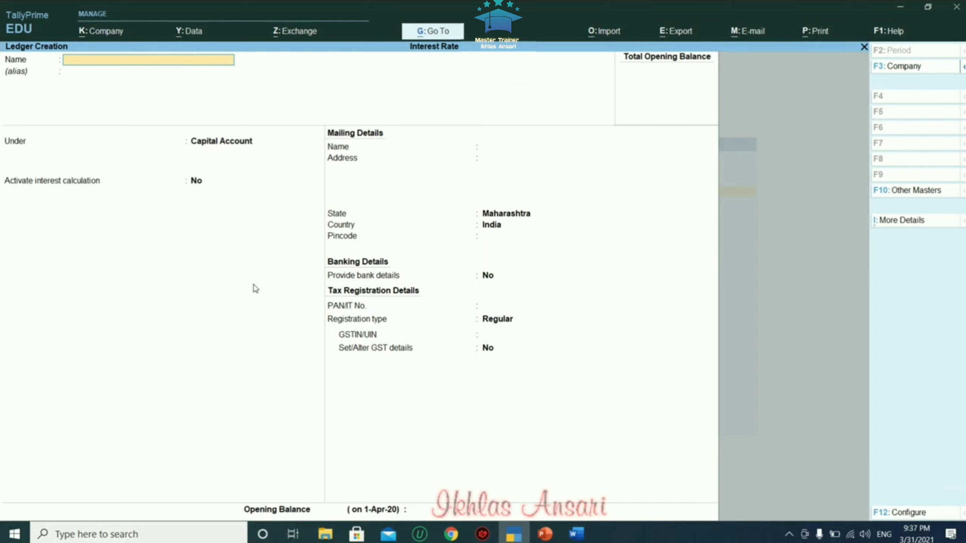
pyautogui.hotkey('alt', 'Tab')
pyautogui.press('Tab')
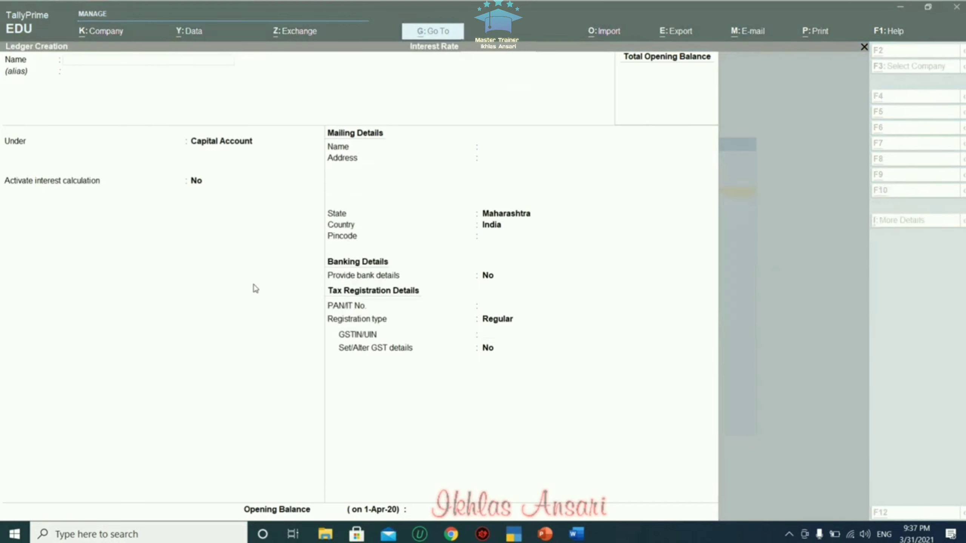
pyautogui.hotkey('alt', 'Tab')
pyautogui.write('Man')
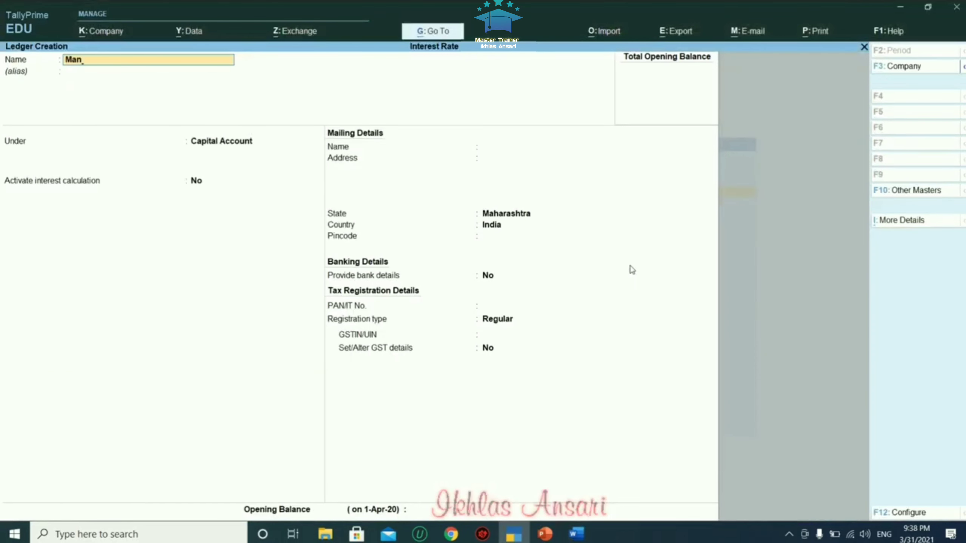
pyautogui.write('ipal Tradet')
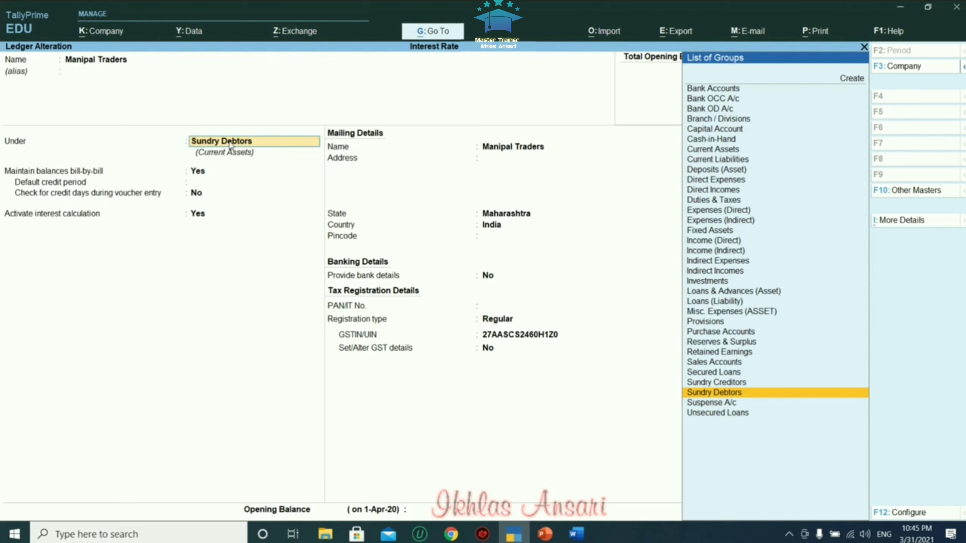
# Keep Manipal Traders under Sundry Debtors with bill-by-bill balances and interest calculation active, and open its interest parameters
pyautogui.press('Return')
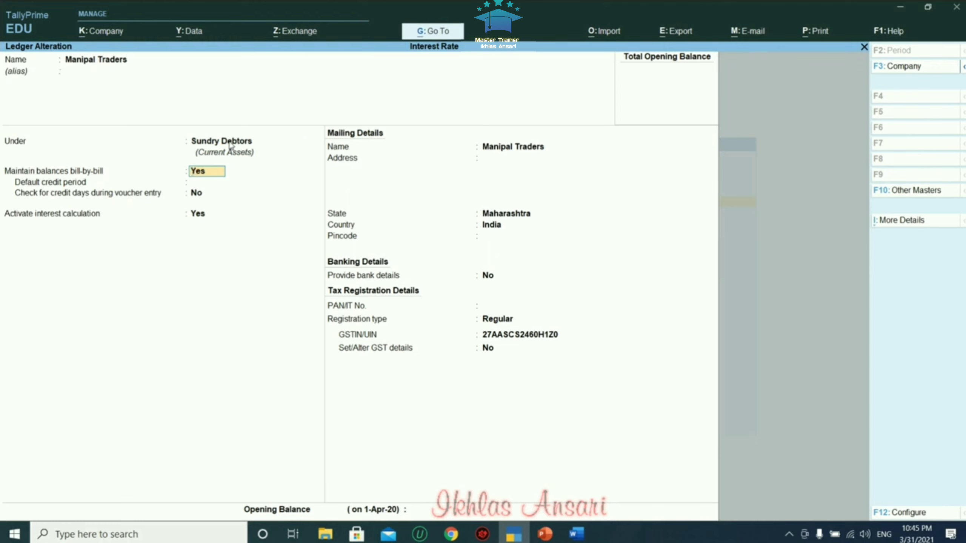
pyautogui.press('Return')
pyautogui.press('Return')
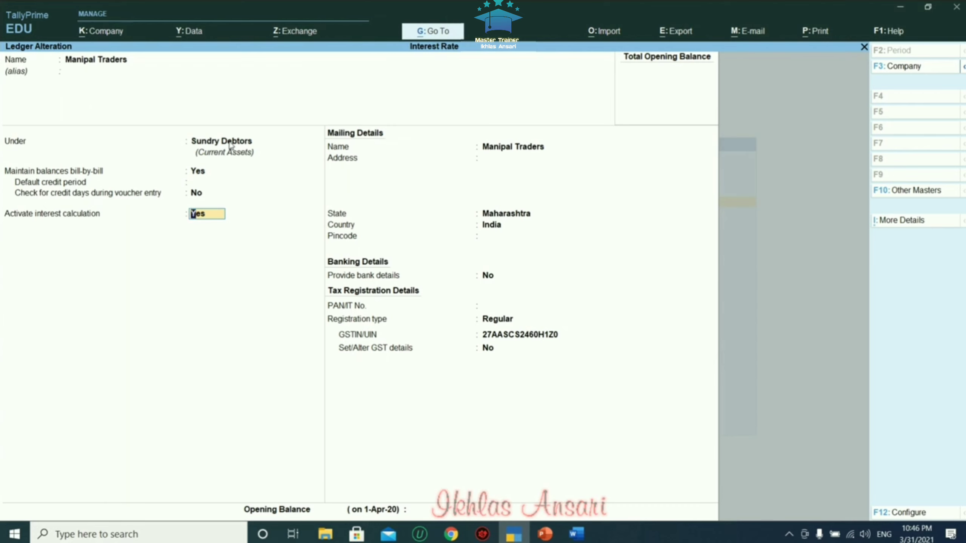
pyautogui.press('Return')
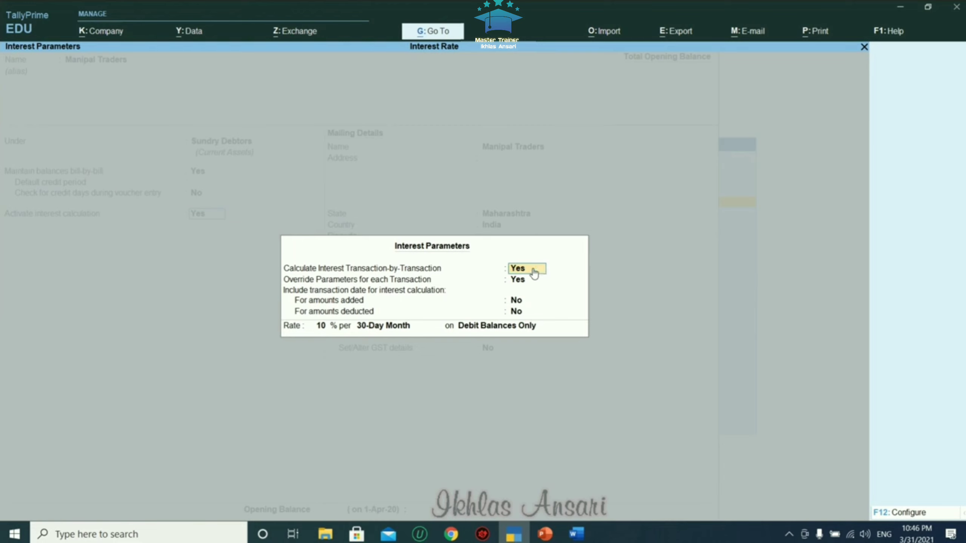
# Keep transaction-by-transaction interest and parameter override at Yes, both transaction-date inclusions at No, and the rate at 10% per 30-Day Month
pyautogui.press('Return')
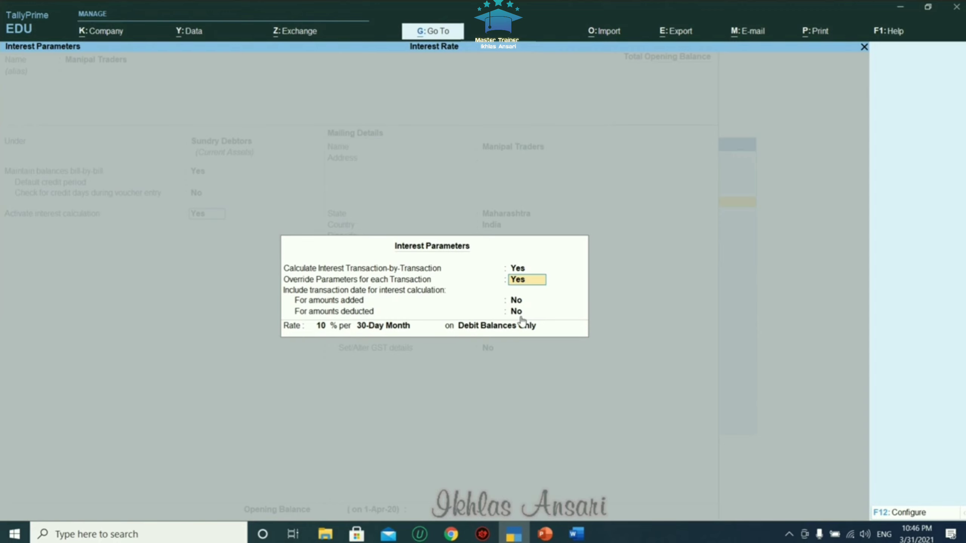
pyautogui.press('Return')
pyautogui.press('Return')
pyautogui.press('Return')
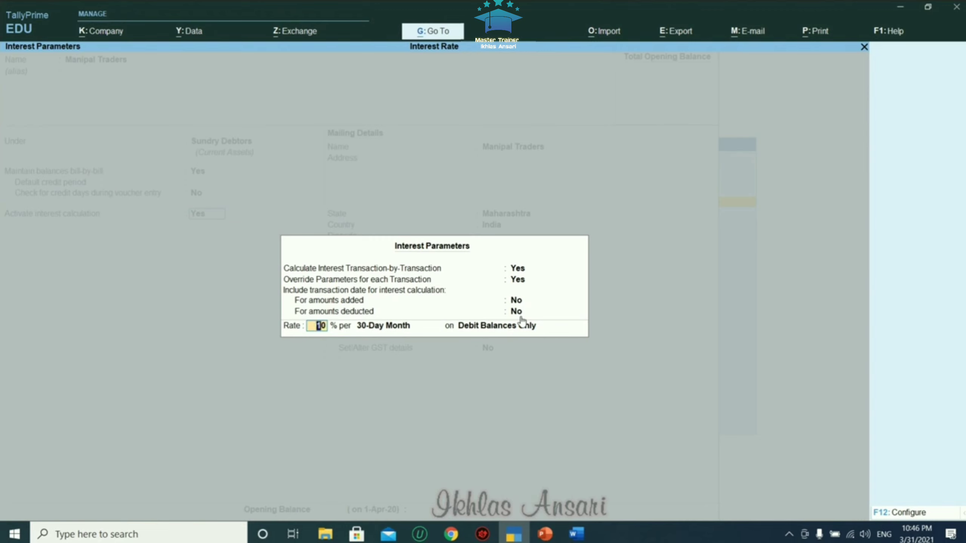
pyautogui.press('Return')
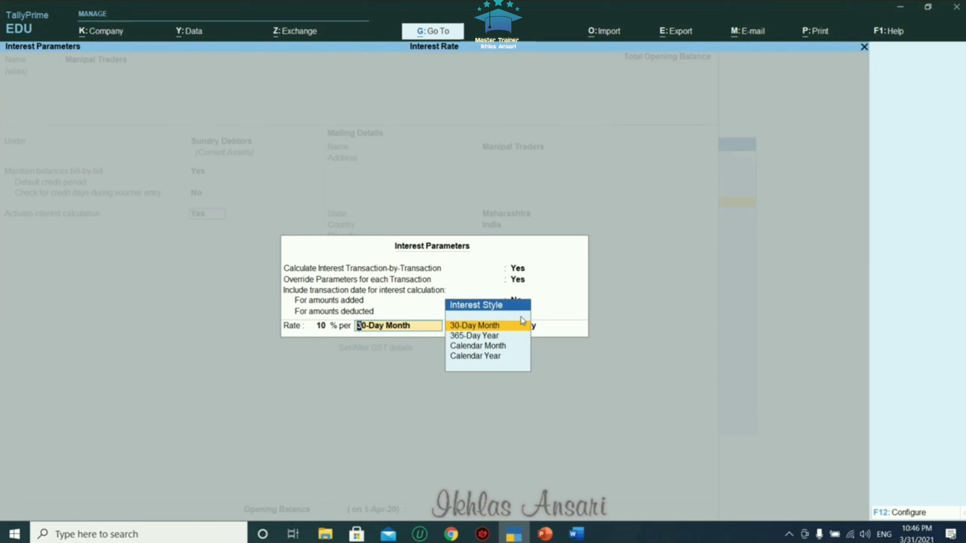
pyautogui.press('Return')
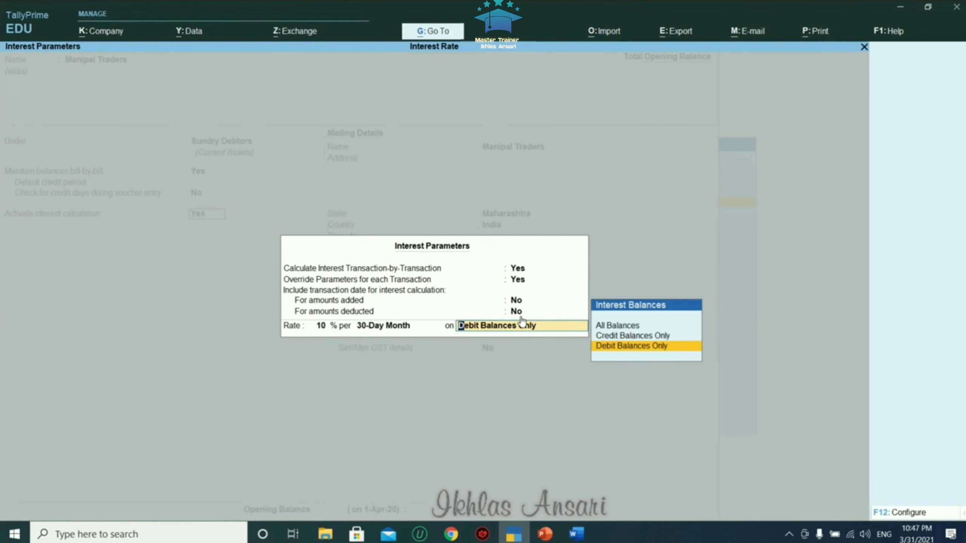
# Check the exercise text in Word, return to TallyPrime, and apply the interest to Debit Balances Only
pyautogui.click(572, 539)
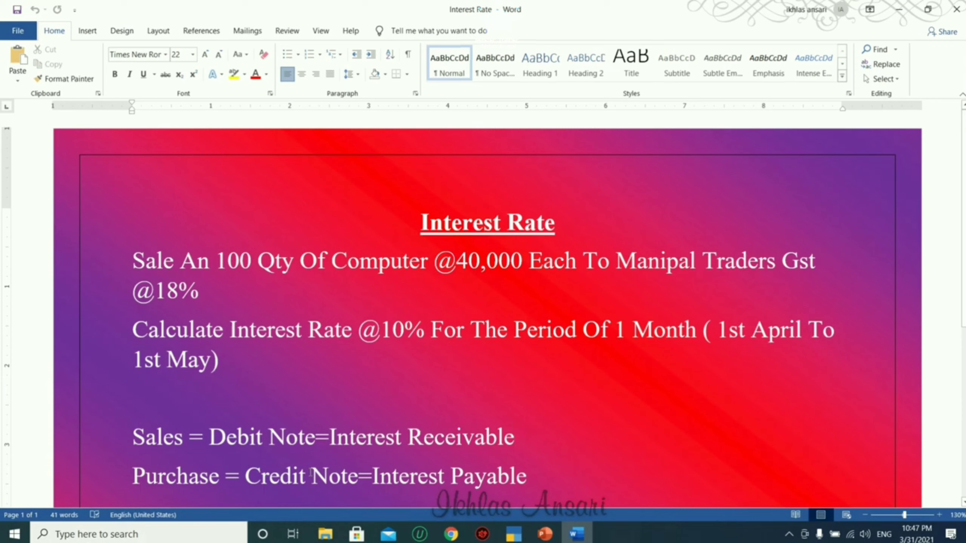
pyautogui.hotkey('alt', 'Tab')
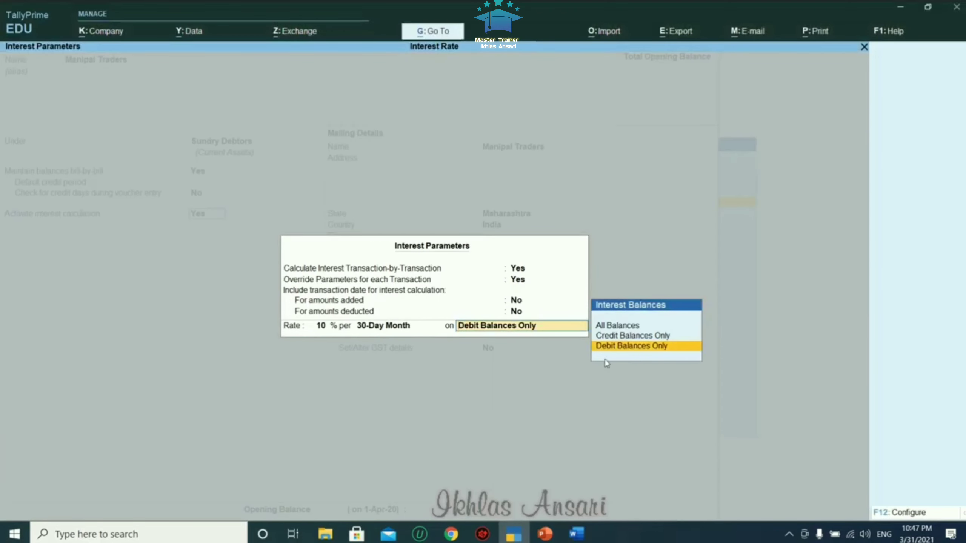
pyautogui.click(631, 349)
pyautogui.press('Return')
# Keep Manipal Traders' Maharashtra mailing details, no bank details, Regular registration type and the entered GSTIN/UIN
pyautogui.press('Return')
pyautogui.press('Return')
pyautogui.press('Return')
pyautogui.press('Return')
pyautogui.press('Return')
pyautogui.press('Return')
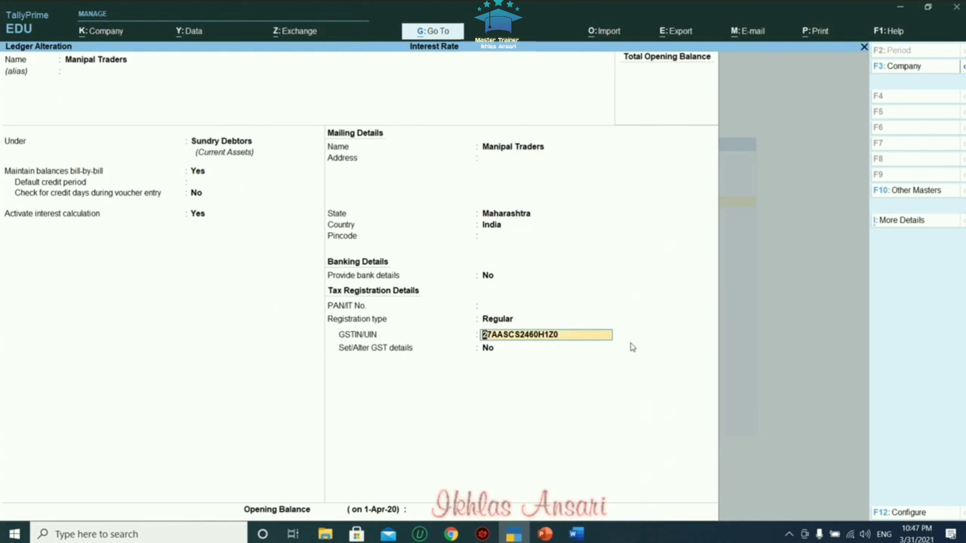
pyautogui.press('Return')
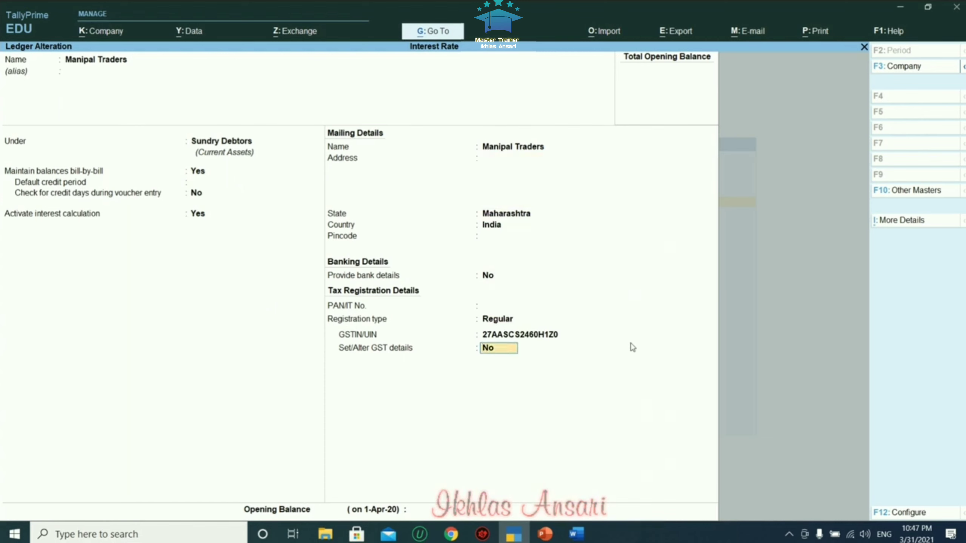
# Enable GST details for Manipal Traders, accept them with party type Not Applicable and transporter No, and save the ledger
pyautogui.write('y')
pyautogui.press('Return')
pyautogui.press('Return')
pyautogui.press('Return')
pyautogui.press('Return')
pyautogui.press('Return')
pyautogui.press('Return')
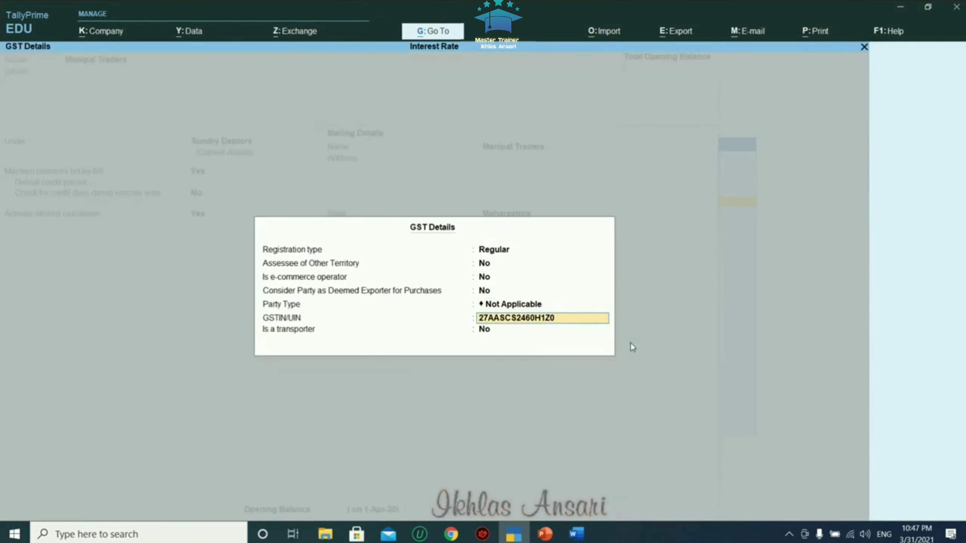
pyautogui.press('Return')
pyautogui.press('Return')
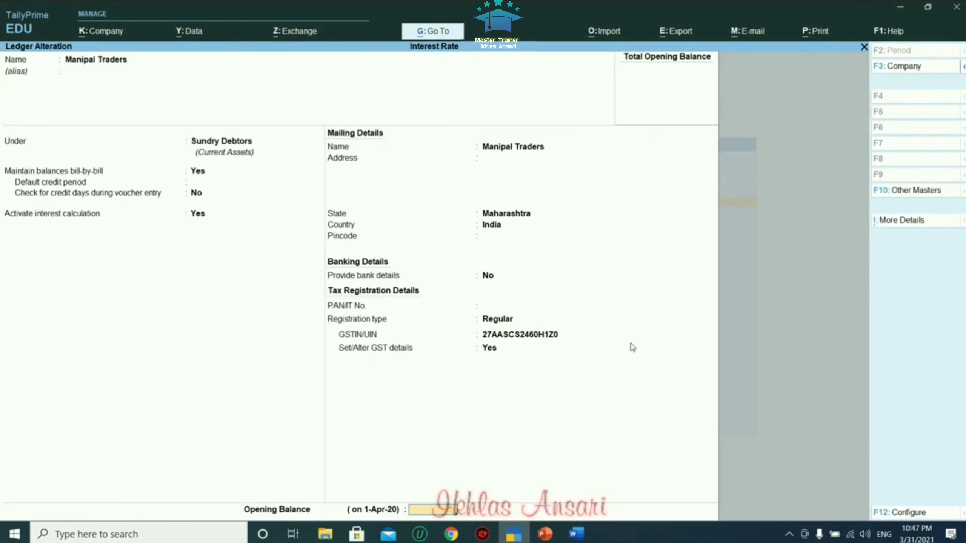
pyautogui.press('Return')
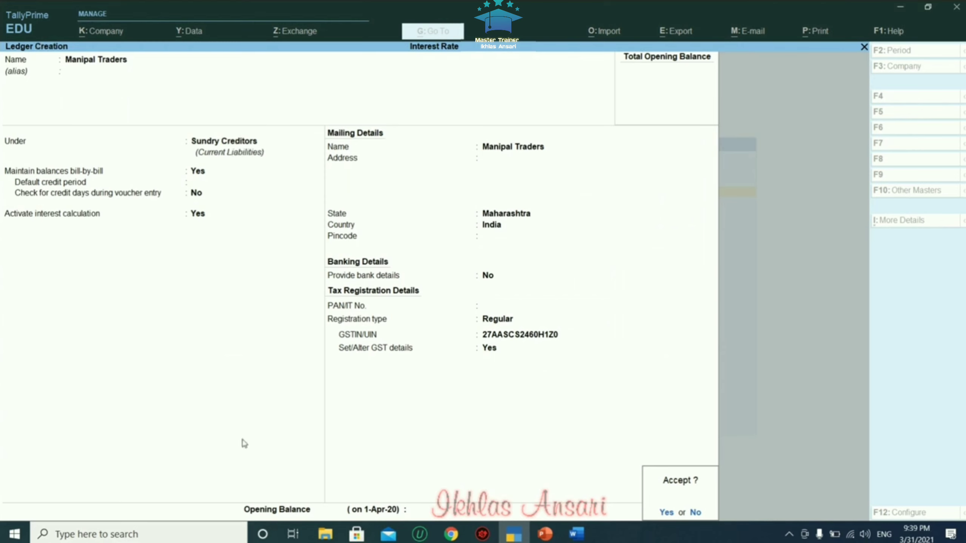
pyautogui.press('Return')
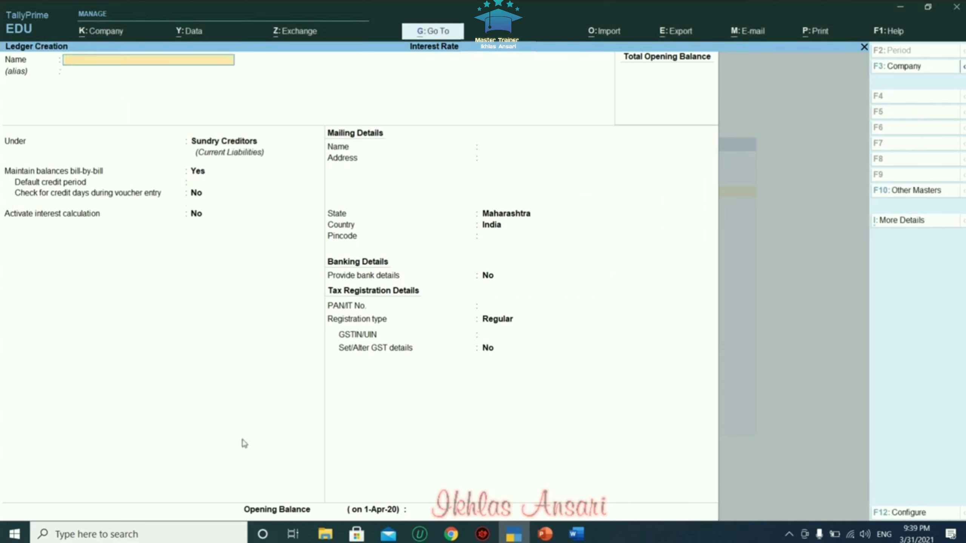
# Start a new ledger named Sales under the Sales Accounts group
pyautogui.write('Sales')
pyautogui.press('Return')
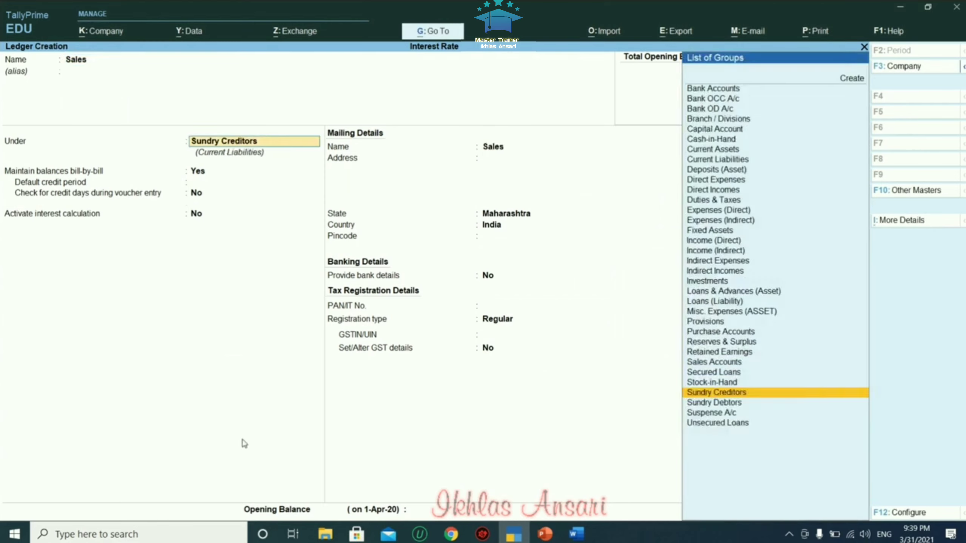
pyautogui.write('S')
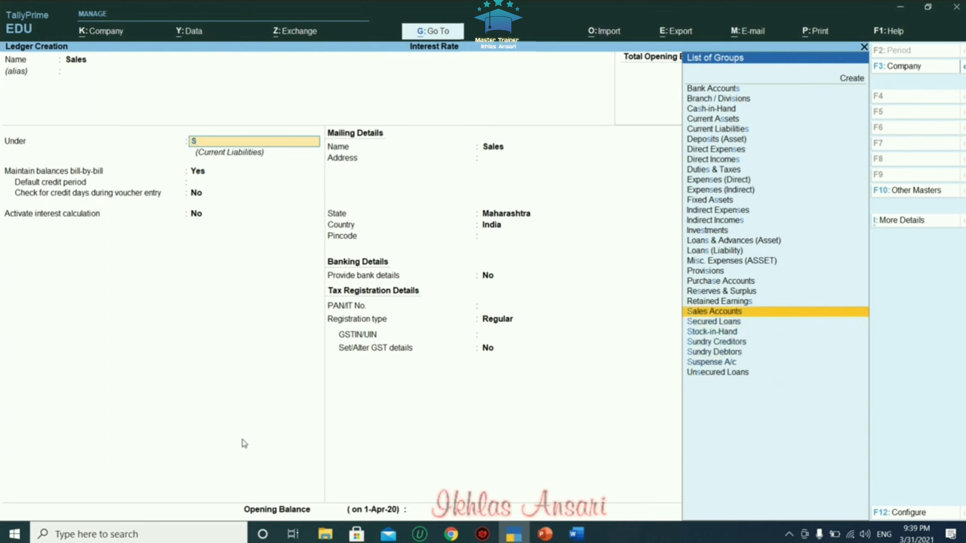
pyautogui.press('Down')
pyautogui.press('Down')
pyautogui.press('Down')
pyautogui.press('Down')
pyautogui.press('Up')
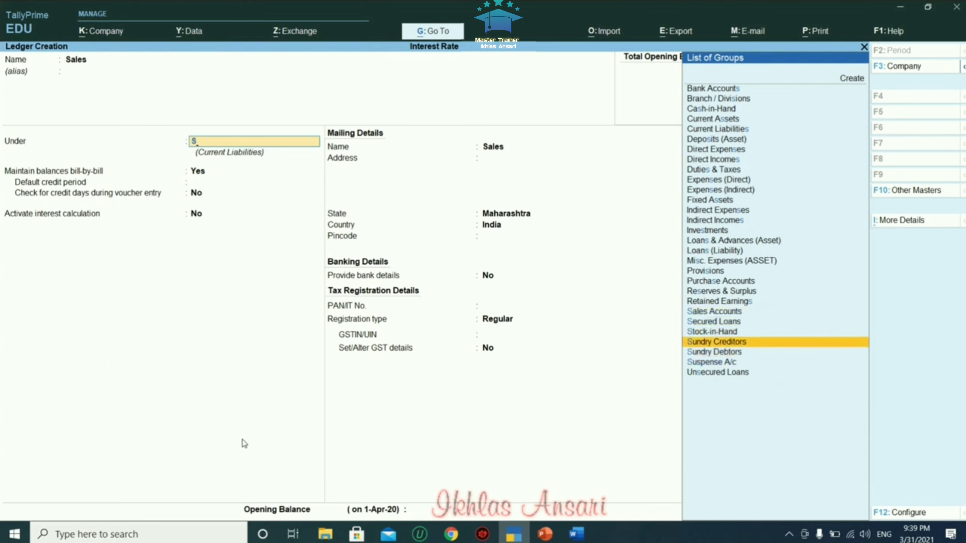
pyautogui.write('ale')
pyautogui.press('Return')
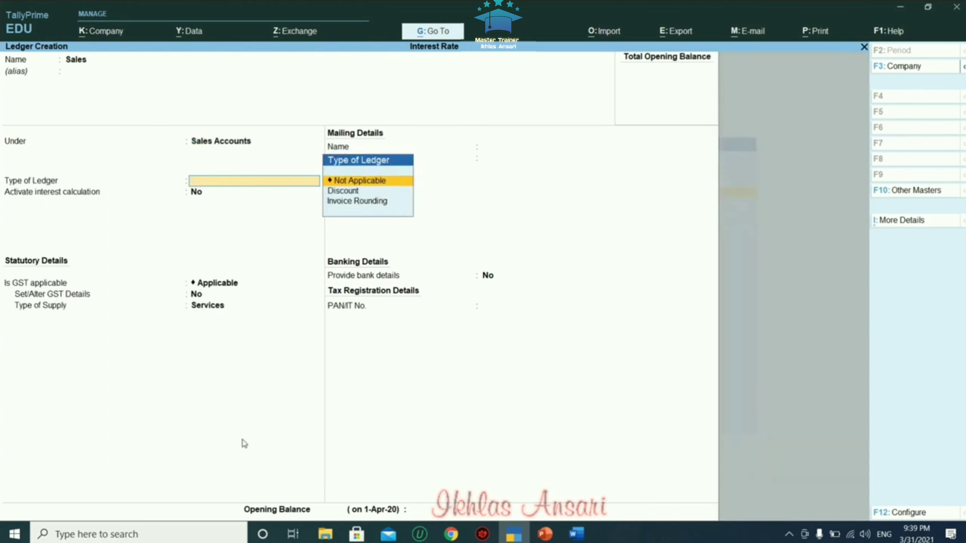
# Keep the Sales ledger type Not Applicable and GST Applicable, set its type of supply to Goods, and save it
pyautogui.press('Return')
pyautogui.press('Return')
pyautogui.press('Return')
pyautogui.press('Return')
pyautogui.press('Up')
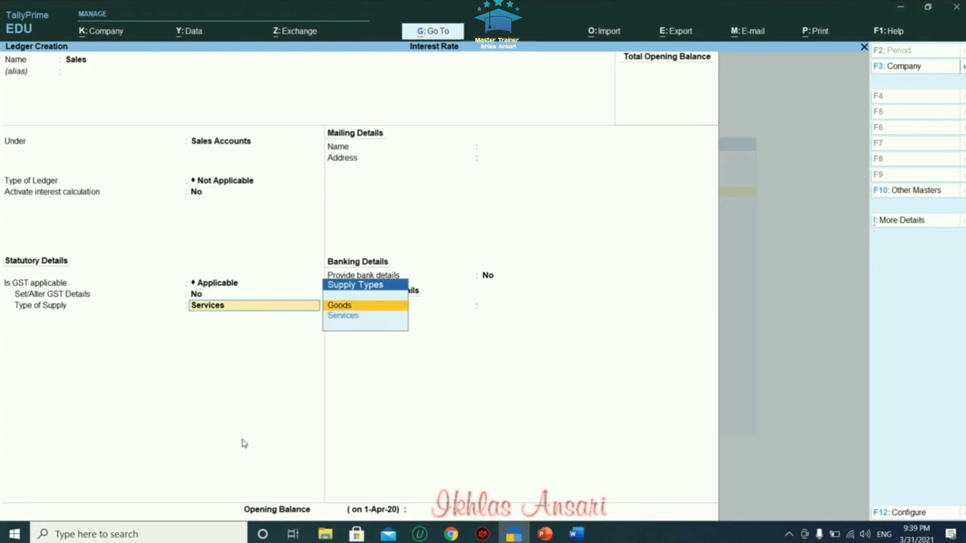
pyautogui.press('Return')
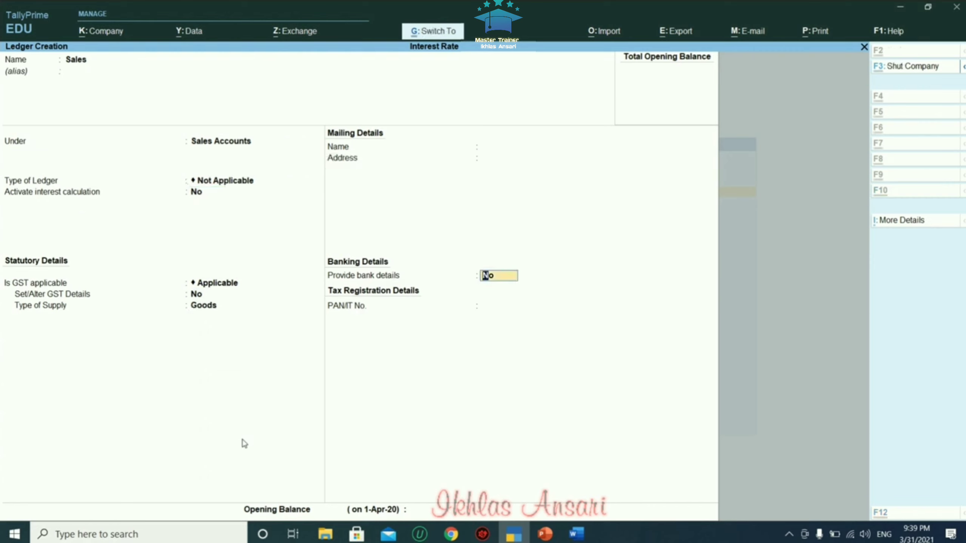
pyautogui.press('Return')
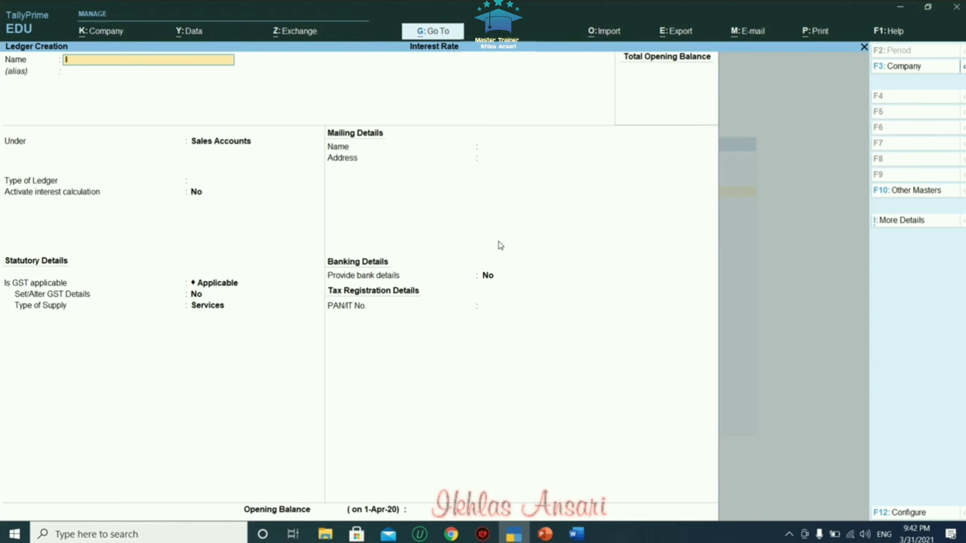
# Start a new ledger named Interest Rec under the Indirect Incomes group
pyautogui.write('Interest Rec')
pyautogui.press('Return')
pyautogui.write('In')
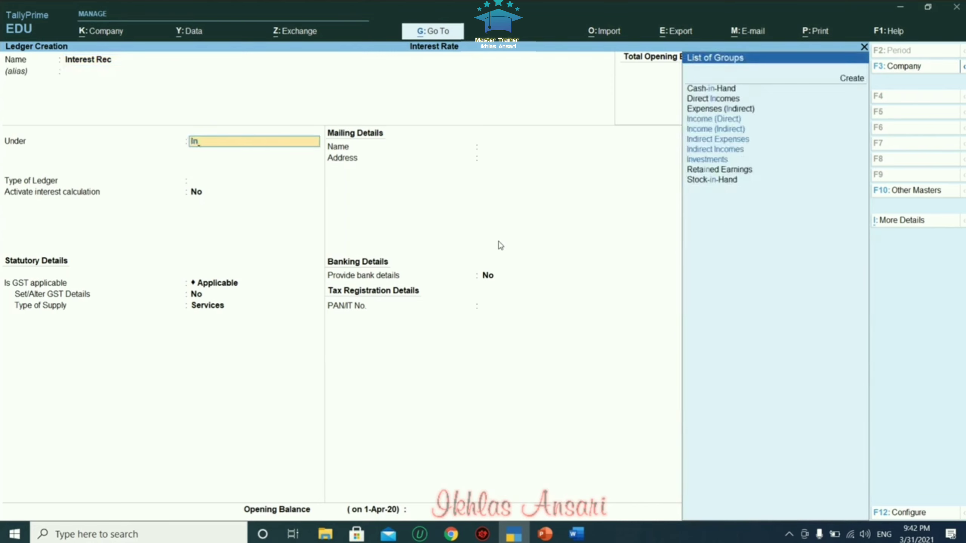
pyautogui.press('Down')
pyautogui.press('Down')
pyautogui.press('Down')
pyautogui.press('Return')
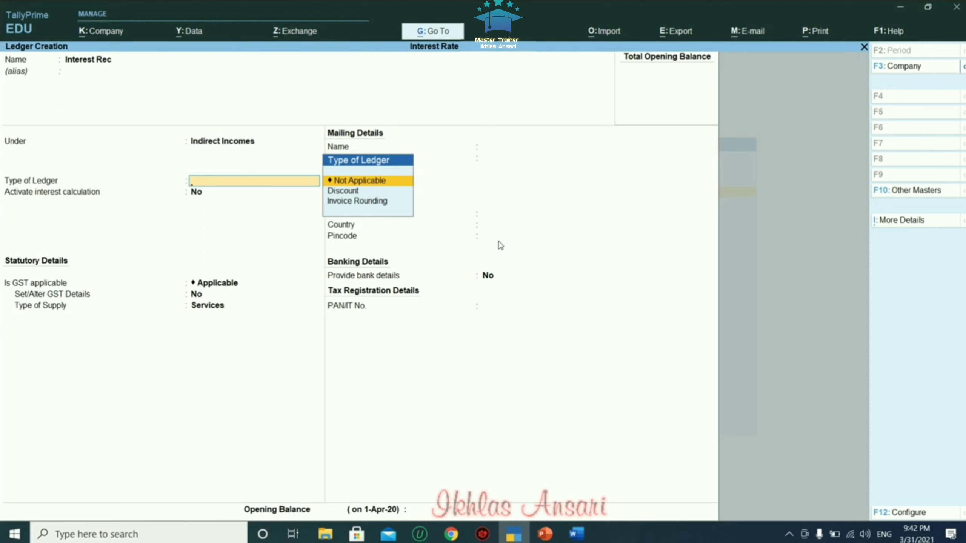
# Set GST to Not Applicable for Interest Rec, leave ledger type and assessable value calculation Not Applicable, and save it
pyautogui.press('Return')
pyautogui.press('Return')
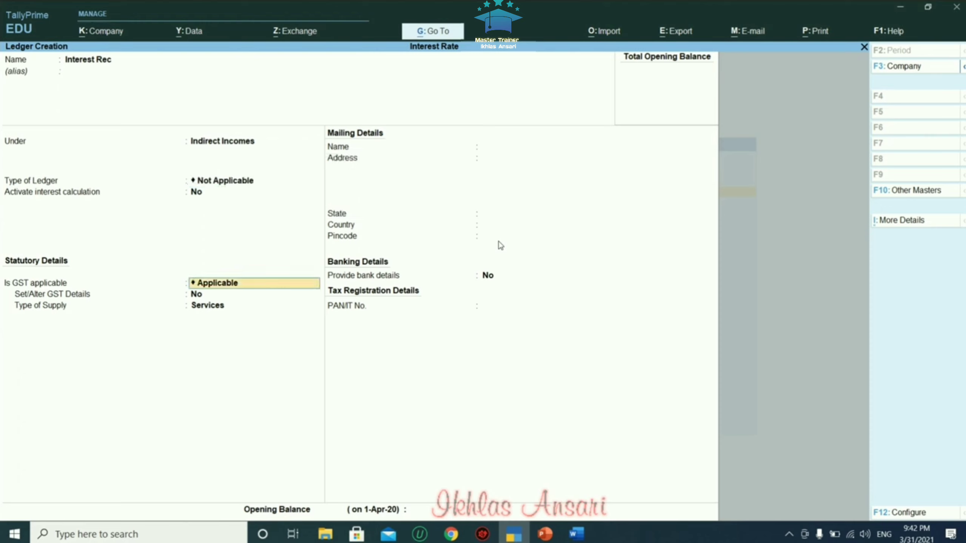
pyautogui.press('Down')
pyautogui.press('Return')
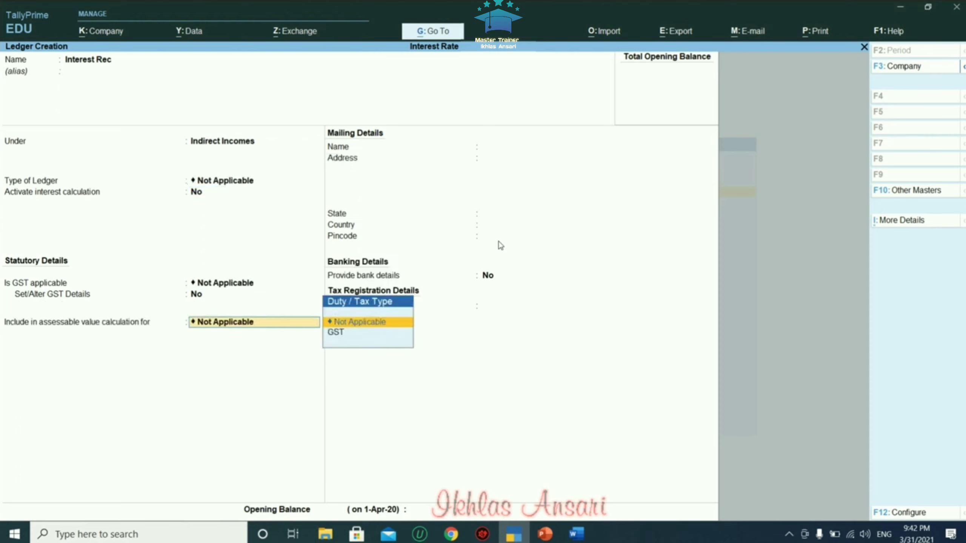
pyautogui.press('Return')
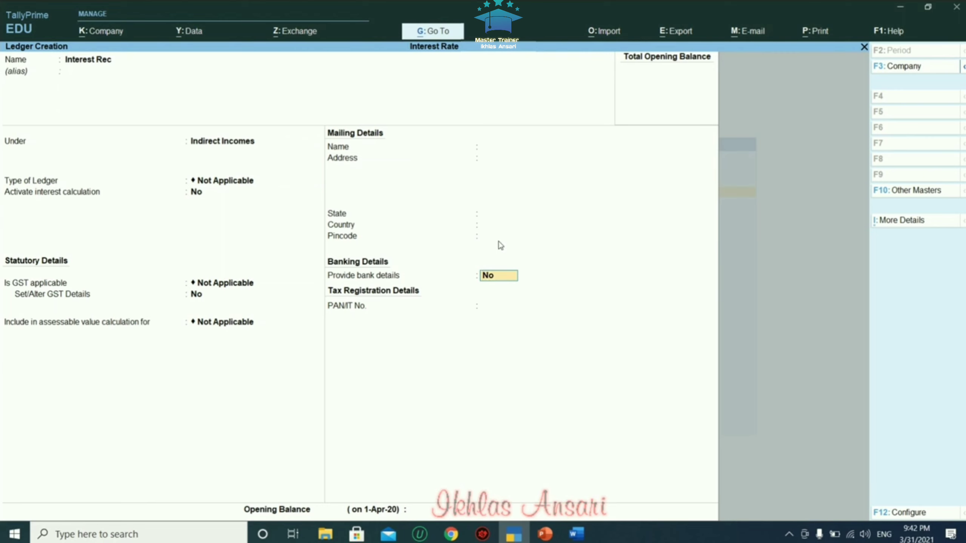
pyautogui.press('Return')
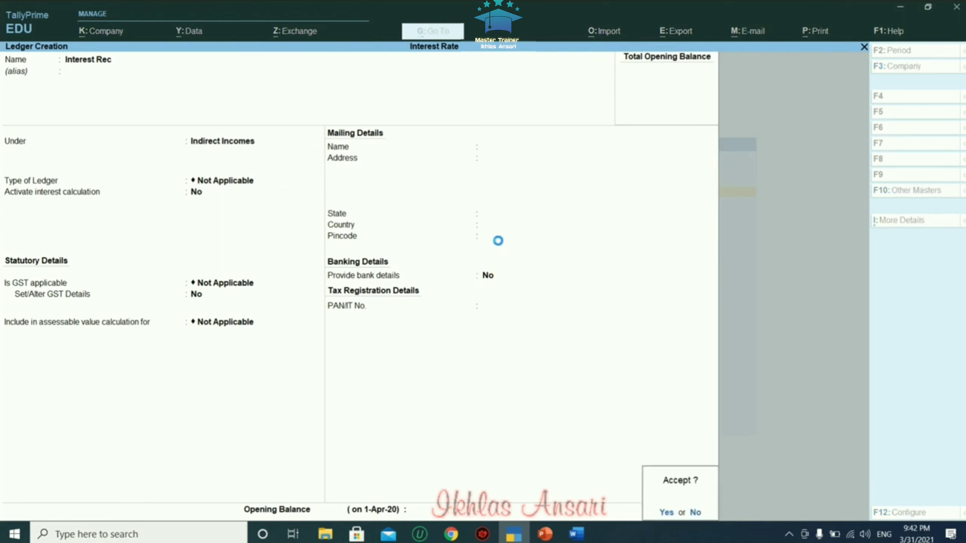
pyautogui.press('Return')
# Create a ledger named Cgst under Duties & Taxes with duty type GST and tax type Central Tax
pyautogui.write('Cgst')
pyautogui.press('Return')
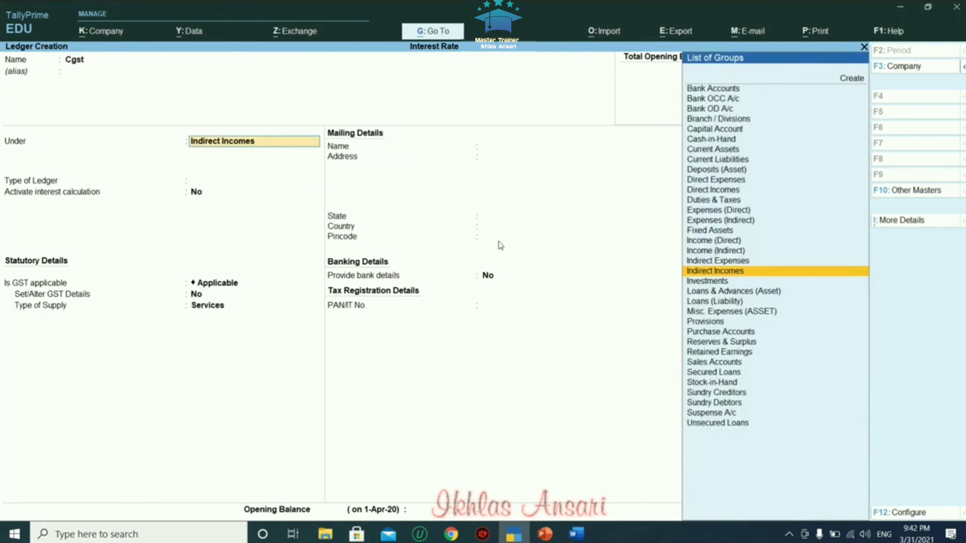
pyautogui.write('Dut')
pyautogui.press('Return')
pyautogui.press('Up')
pyautogui.press('Return')
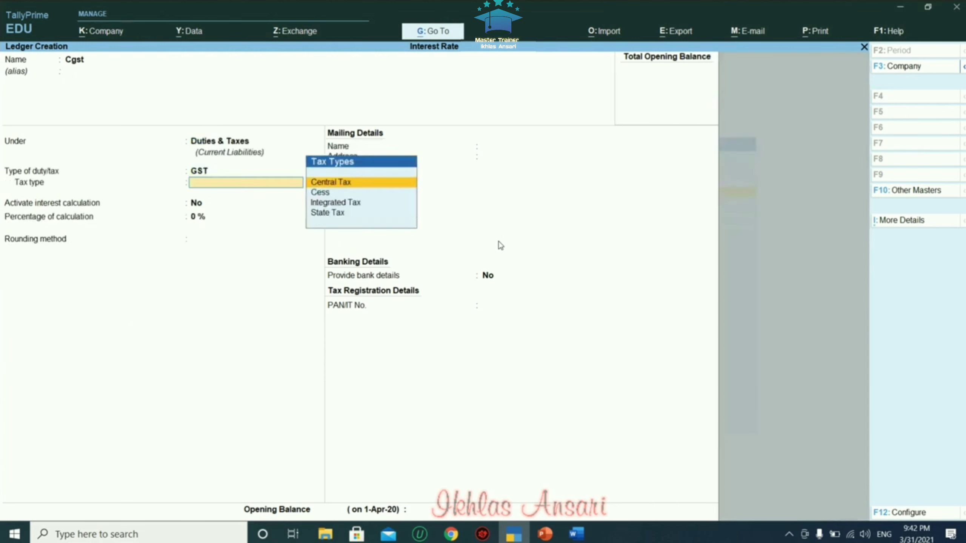
pyautogui.press('Return')
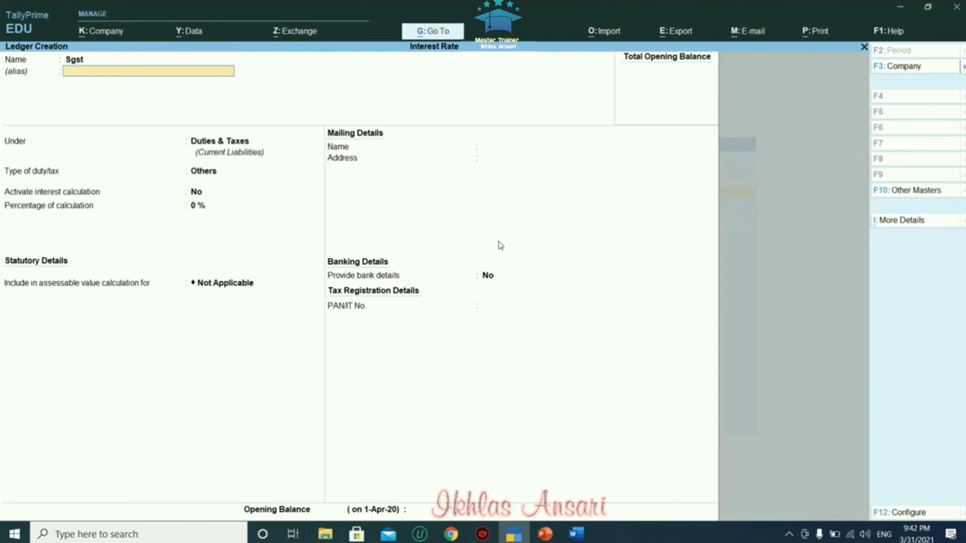
# Keep the Sgst ledger under Duties & Taxes, set its duty type to GST and tax type to State Tax, and save it
pyautogui.press('Return')
pyautogui.press('Return')
pyautogui.press('Up')
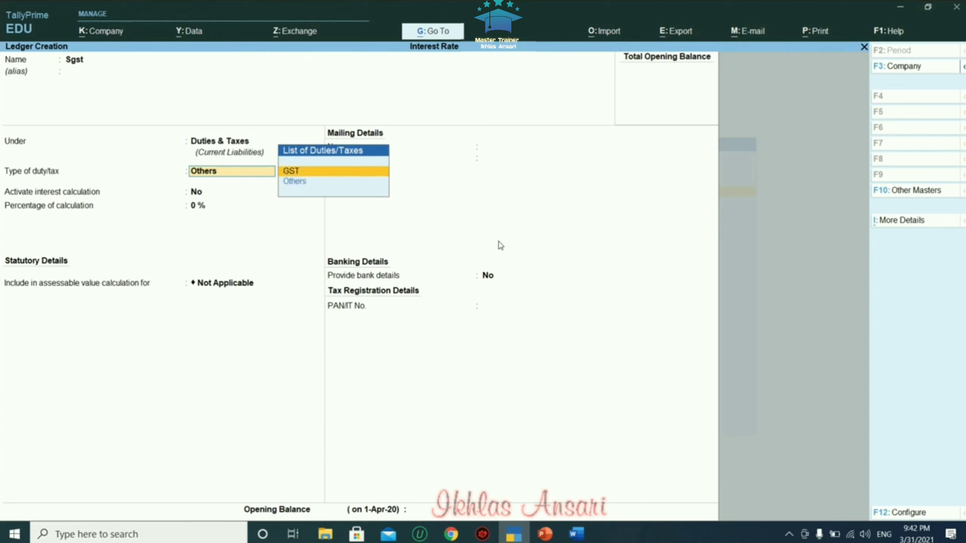
pyautogui.press('Return')
pyautogui.press('Down')
pyautogui.press('Down')
pyautogui.press('Down')
pyautogui.press('Return')
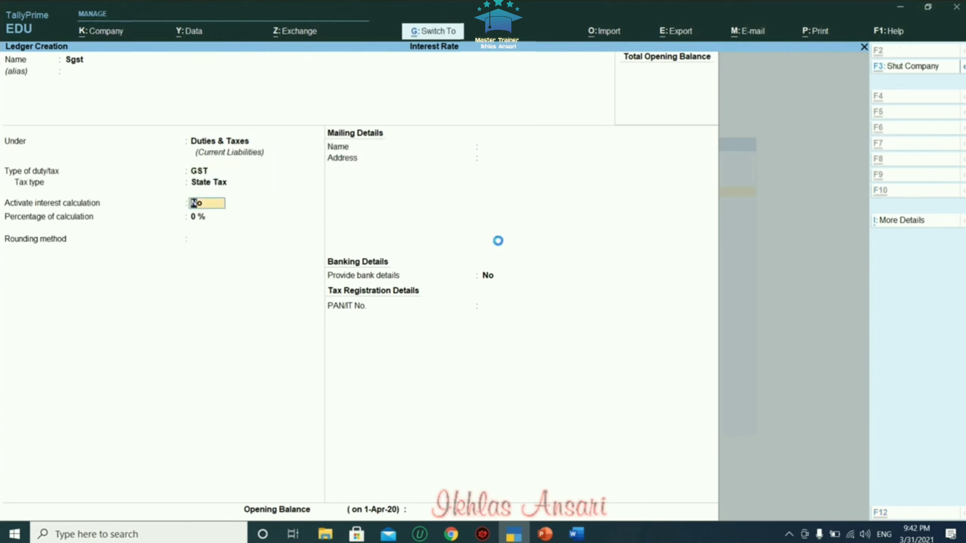
pyautogui.hotkey('ctrl', 'a')
# Create and save a ledger named Bank oF India under Bank Accounts, and return to the list of masters
pyautogui.write('B')
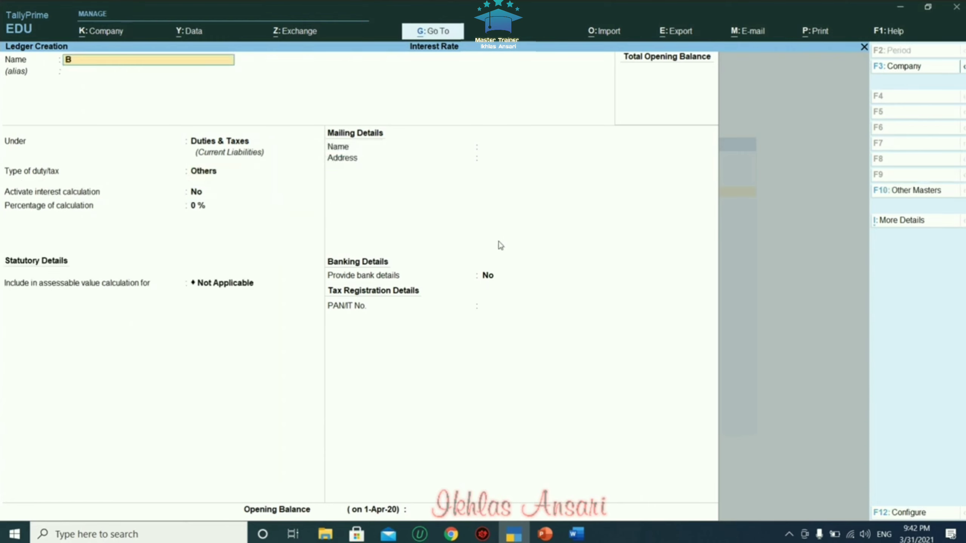
pyautogui.write('ank oF India')
pyautogui.press('Return')
pyautogui.press('Return')
pyautogui.write('Ban')
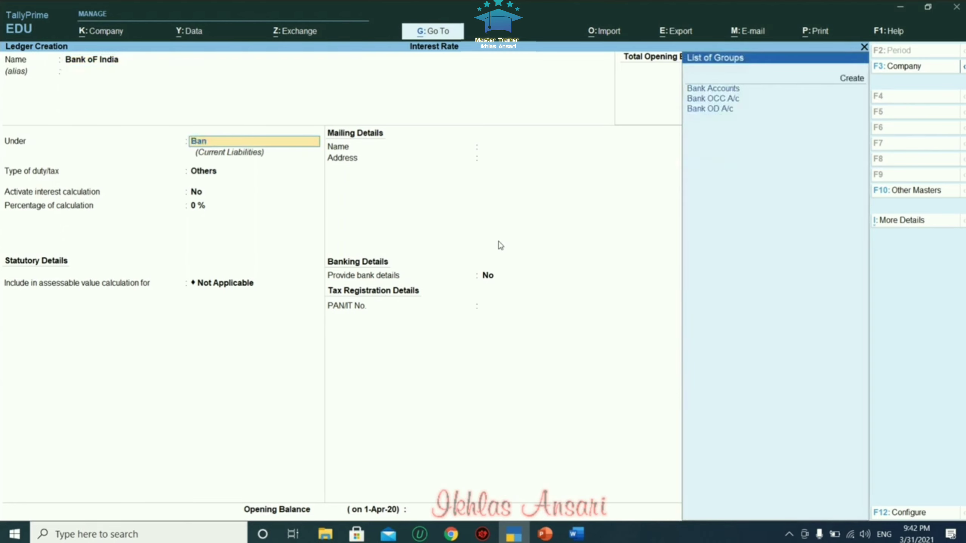
pyautogui.press('Return')
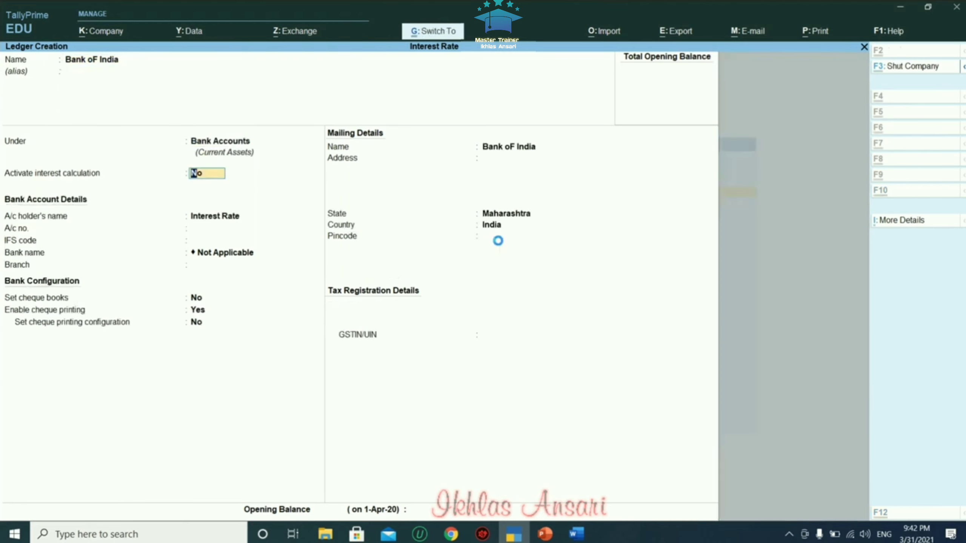
pyautogui.hotkey('ctrl', 'a')
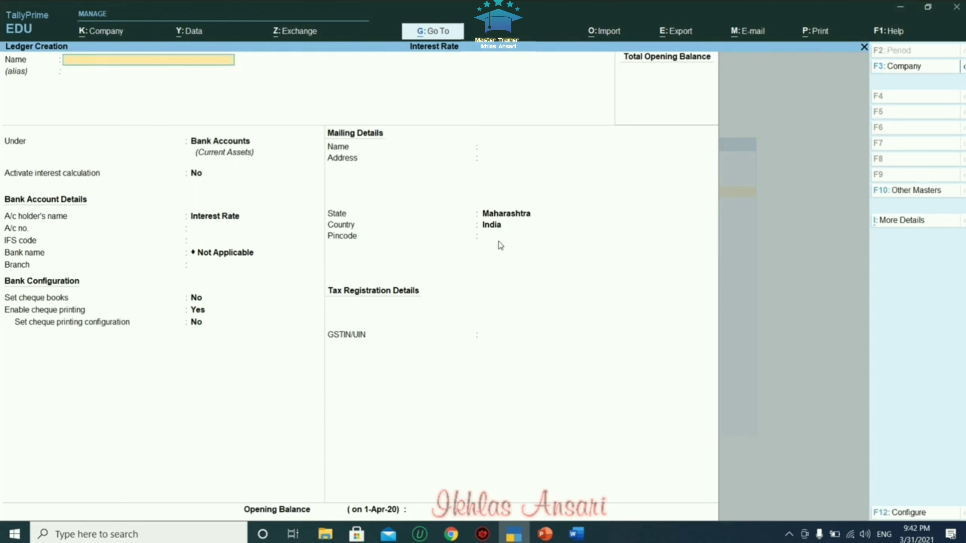
pyautogui.press('Escape')
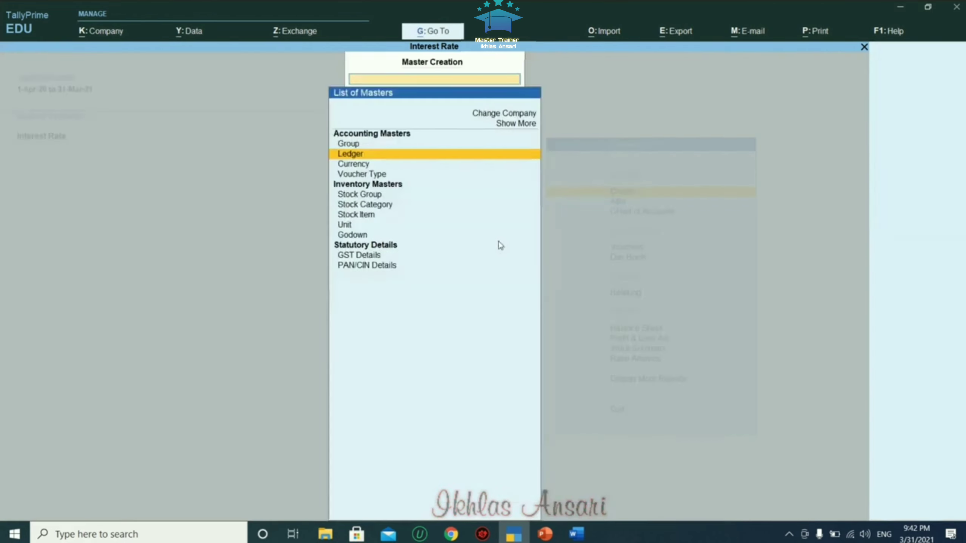
# Leave master creation and open the Debit Note voucher type for alteration
pyautogui.press('Escape')
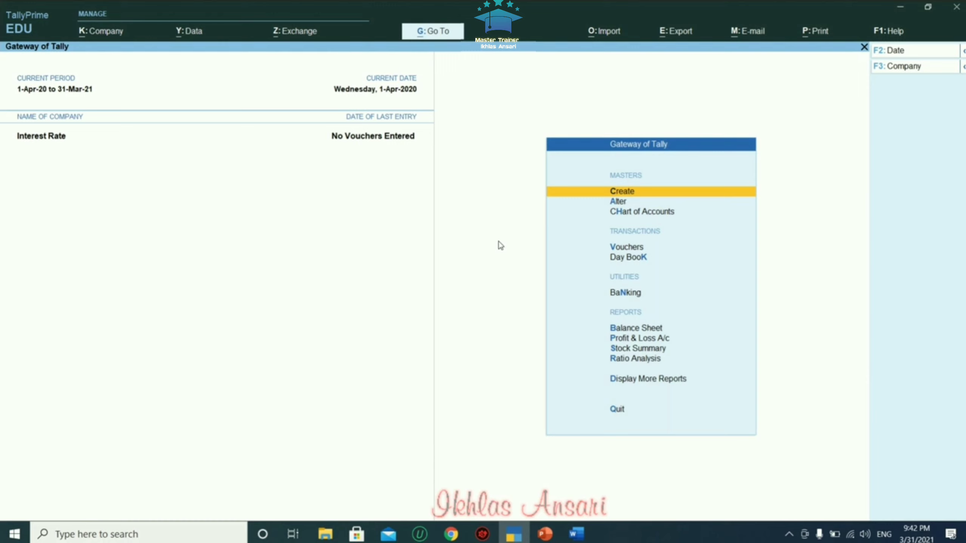
pyautogui.press('Down')
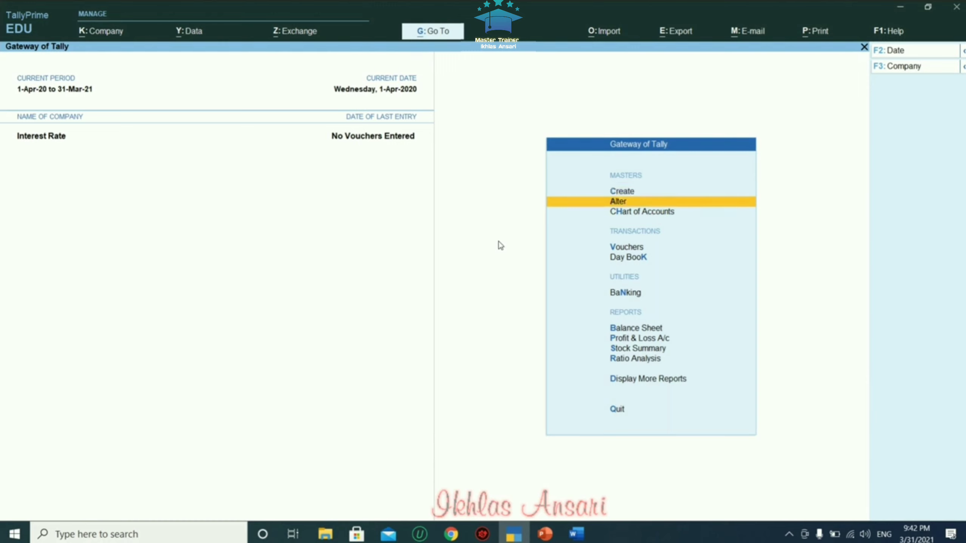
pyautogui.press('Return')
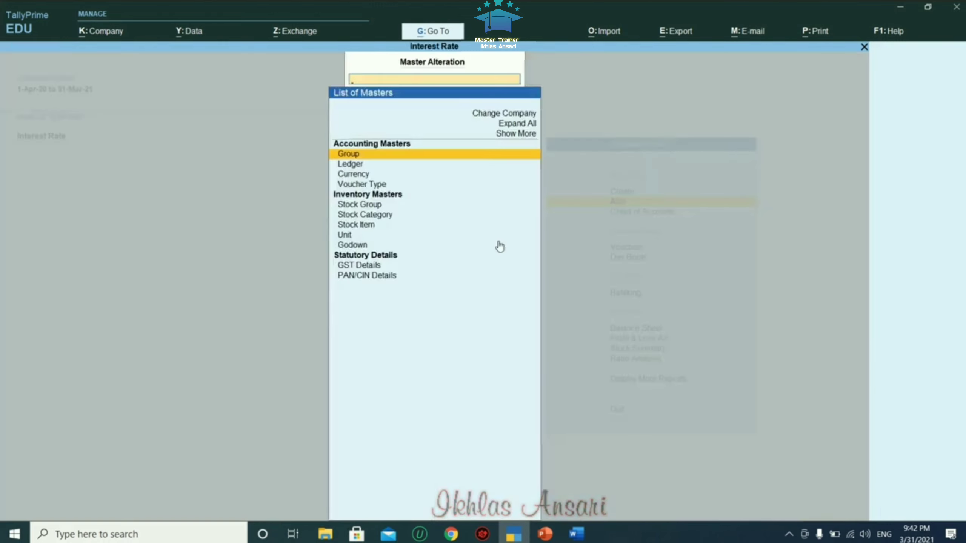
pyautogui.press('Down')
pyautogui.press('Down')
pyautogui.press('Down')
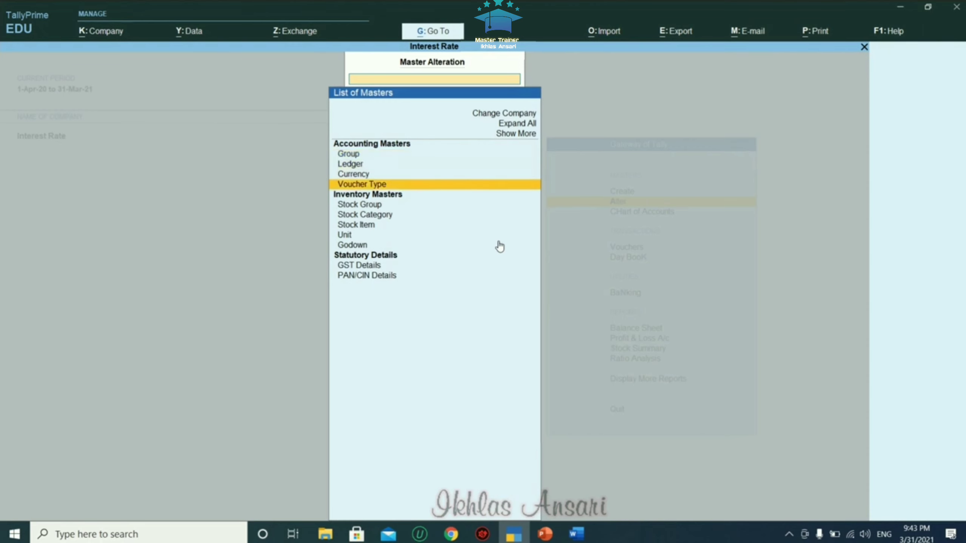
pyautogui.press('Return')
pyautogui.press('Down')
pyautogui.press('Down')
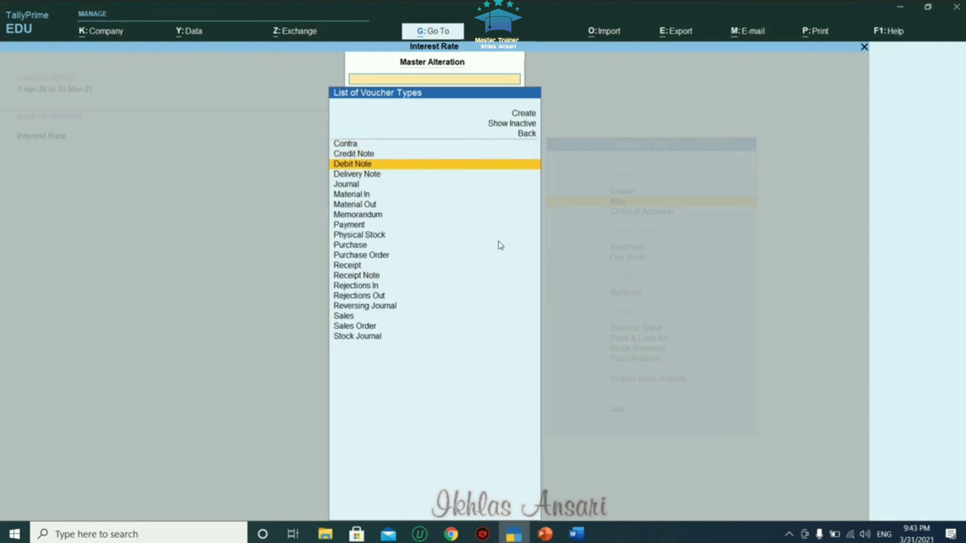
pyautogui.press('Return')
# Add a class named Interest Rate to Debit Note, enable interest accounting without compound interest, save it, and return to the Gateway of Tally
pyautogui.press('Return')
pyautogui.press('Return')
pyautogui.press('Return')
pyautogui.press('Return')
pyautogui.press('Return')
pyautogui.press('Return')
pyautogui.press('Return')
pyautogui.press('Return')
pyautogui.press('Return')
pyautogui.press('Return')
pyautogui.press('Return')
pyautogui.press('Return')
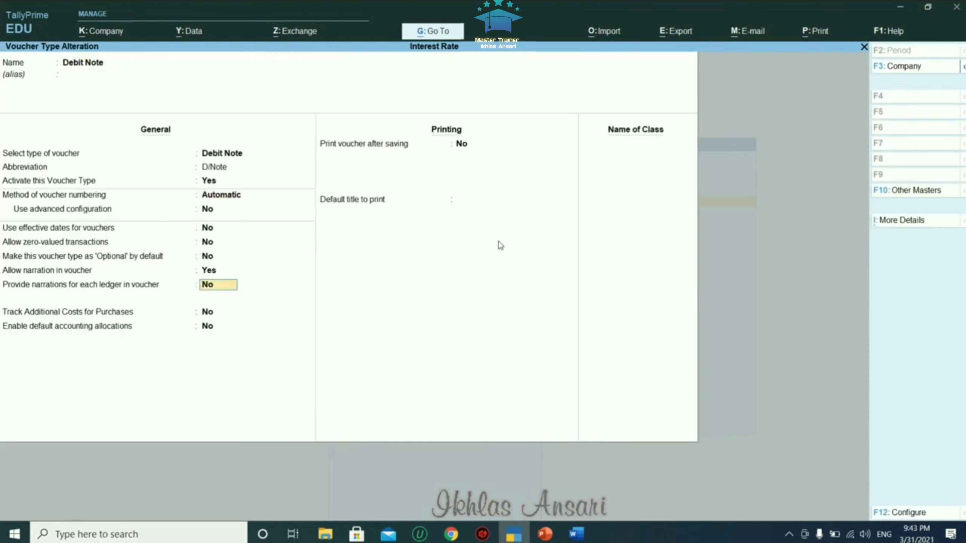
pyautogui.press('Return')
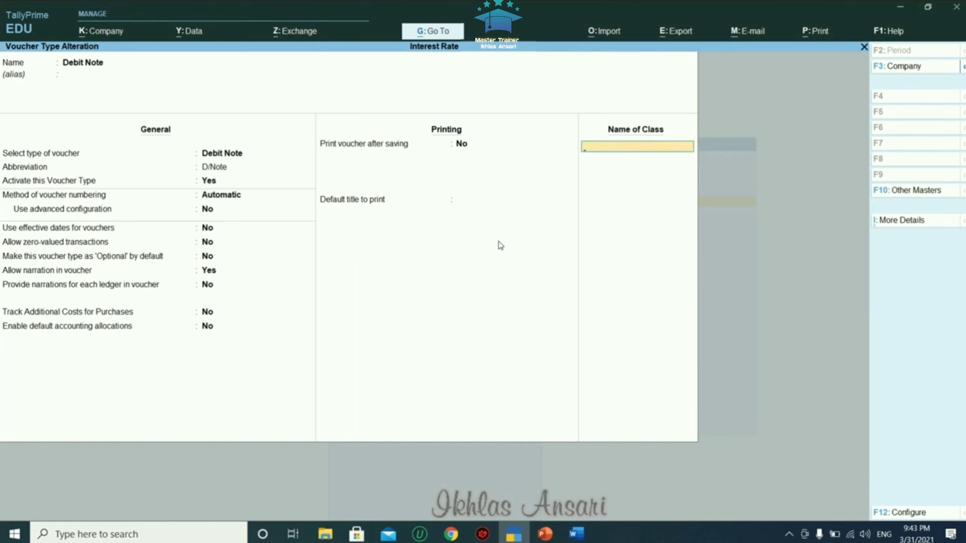
pyautogui.write('Interest Rate')
pyautogui.press('Return')
pyautogui.write('y')
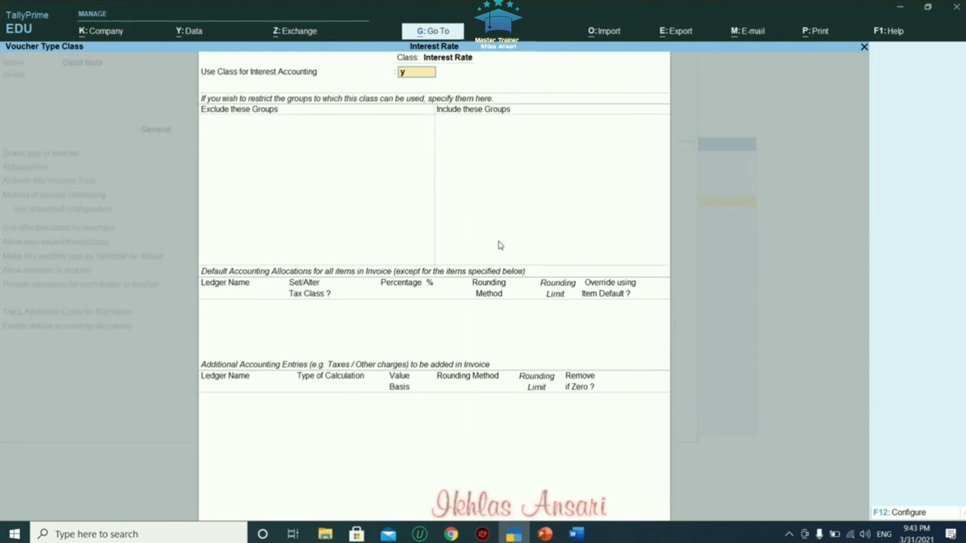
pyautogui.press('Return')
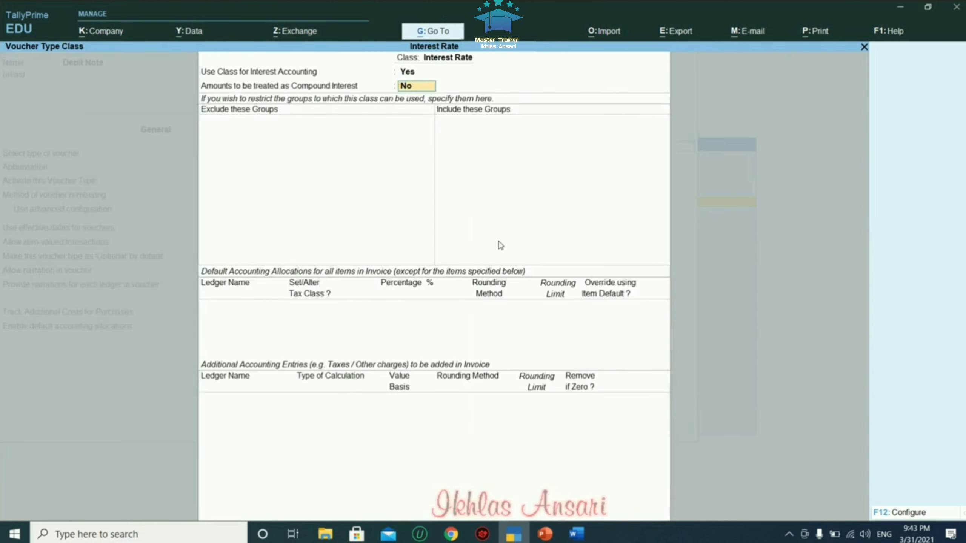
pyautogui.press('Return')
pyautogui.press('Return')
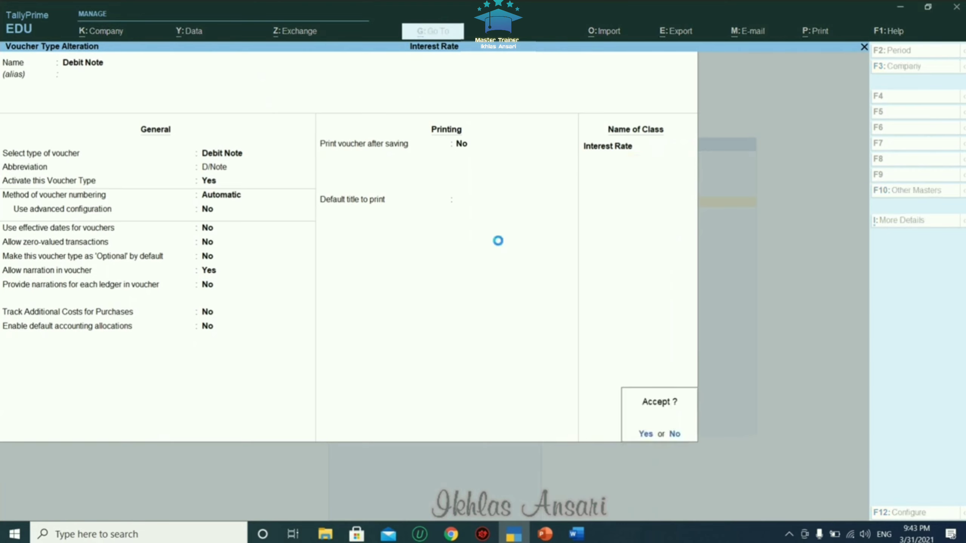
pyautogui.press('Return')
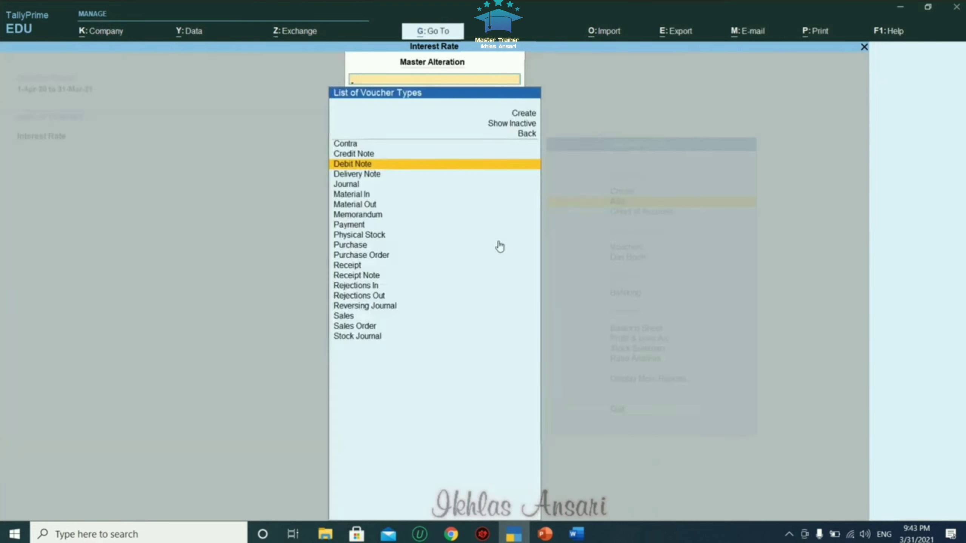
pyautogui.press('Escape')
pyautogui.press('Escape')
pyautogui.press('Escape')
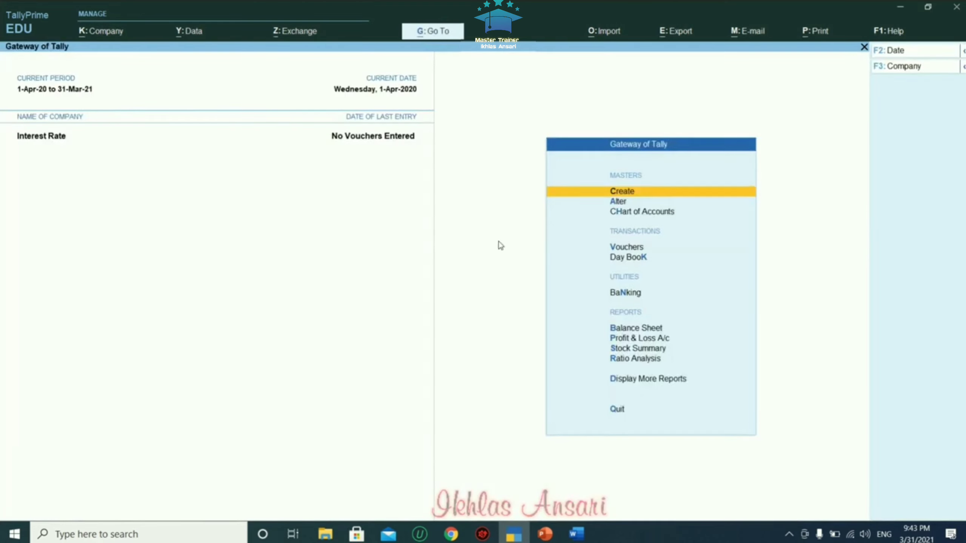
# Start a new sales voucher from the voucher entry screen
pyautogui.press('Down')
pyautogui.press('Down')
pyautogui.press('Down')
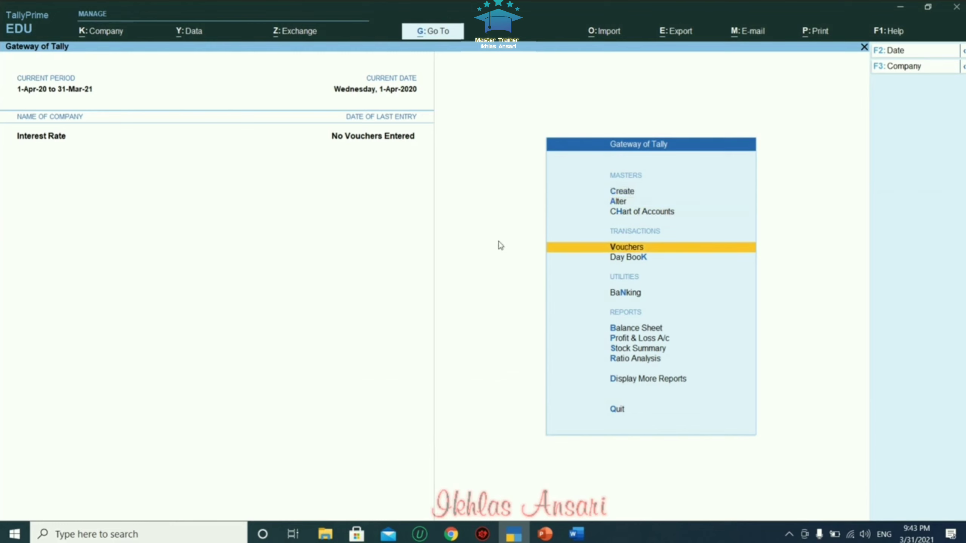
pyautogui.press('Return')
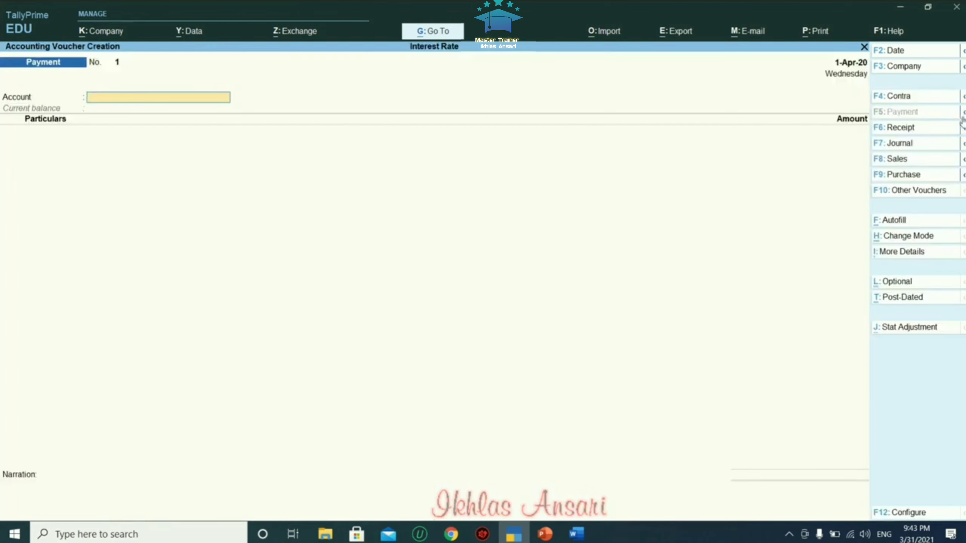
pyautogui.click(894, 159)
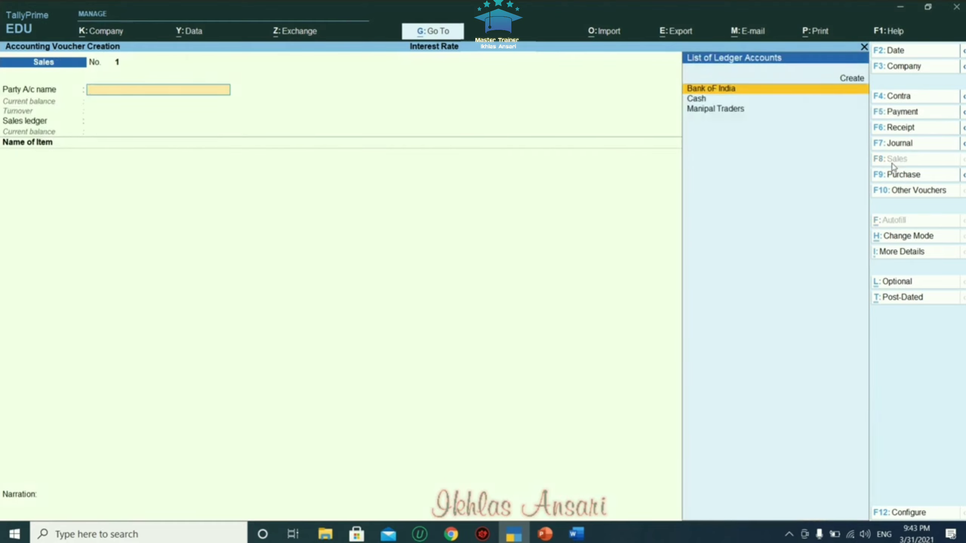
# Keep Use default Bill-wise details for Bill Allocation at No in the voucher configuration and save it
pyautogui.click(897, 514)
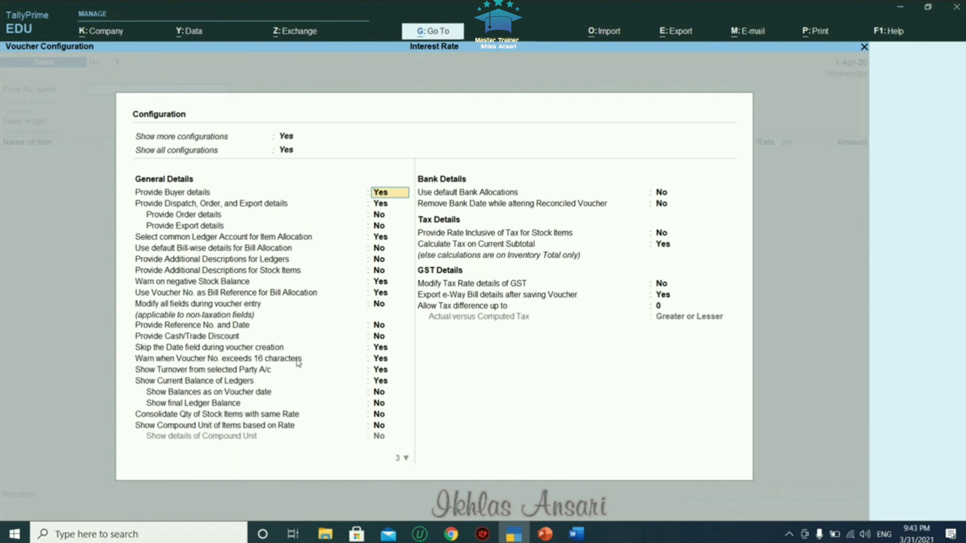
pyautogui.press('Down')
pyautogui.press('Down')
pyautogui.press('Down')
pyautogui.press('Down')
pyautogui.press('Down')
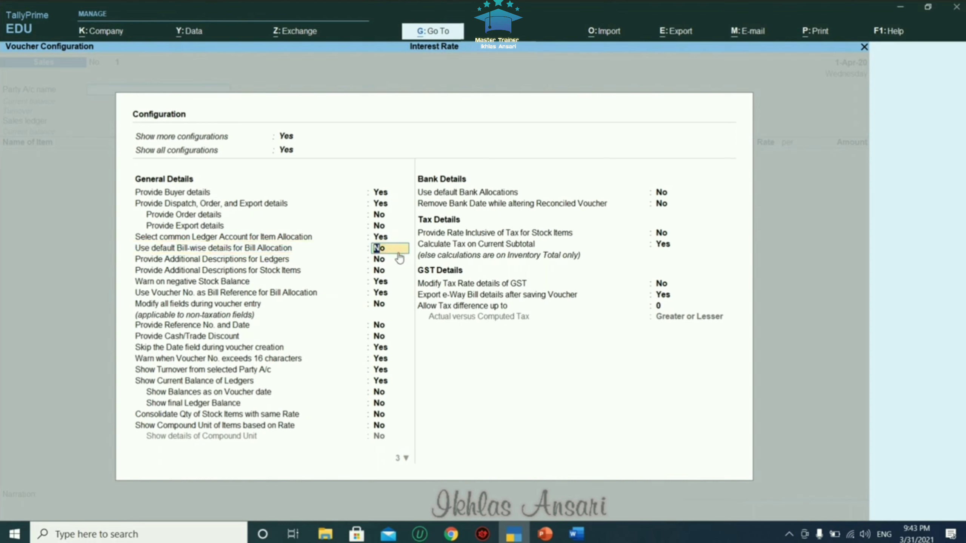
pyautogui.hotkey('ctrl', 'a')
# Select Manipal Traders as the party, leave the dispatch details blank, and choose Sales as the sales ledger
pyautogui.press('Down')
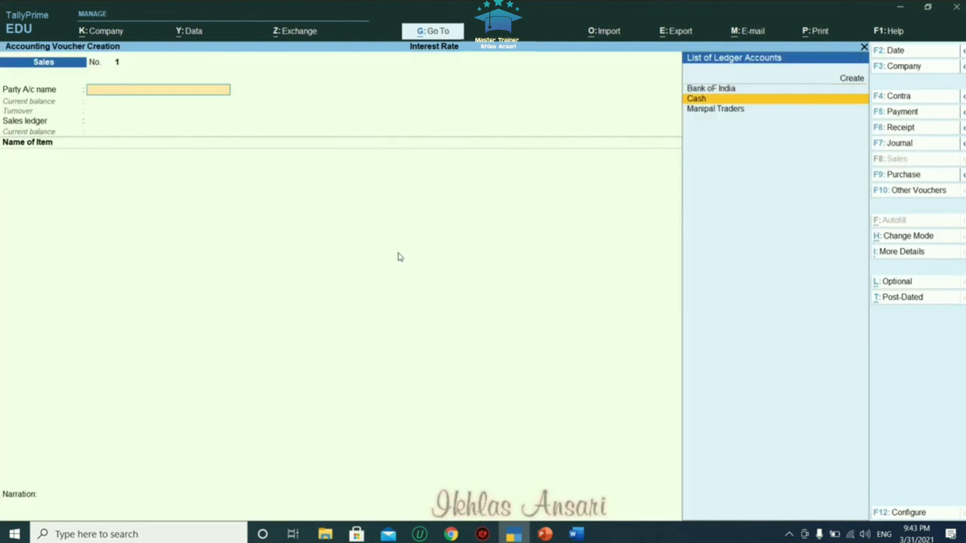
pyautogui.press('Down')
pyautogui.press('Return')
pyautogui.press('Return')
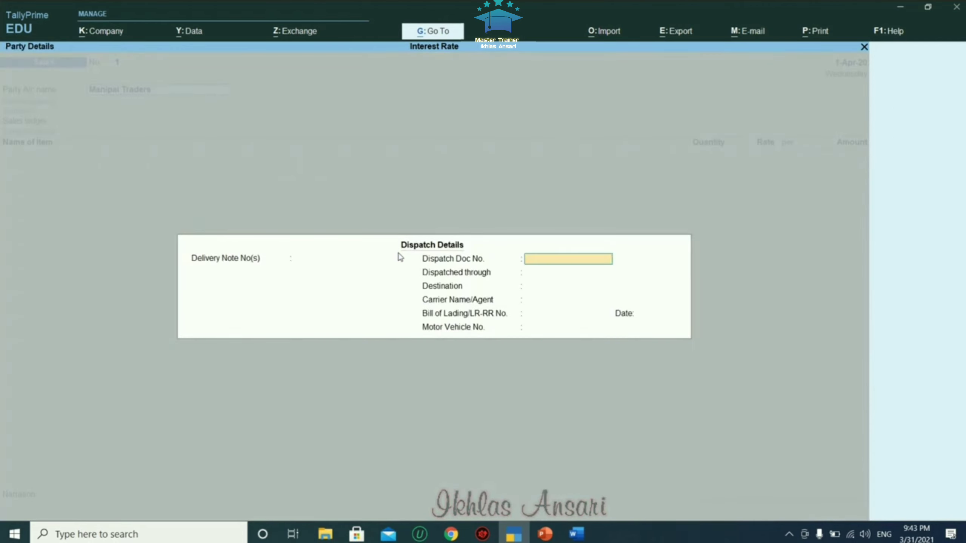
pyautogui.hotkey('ctrl', 'a')
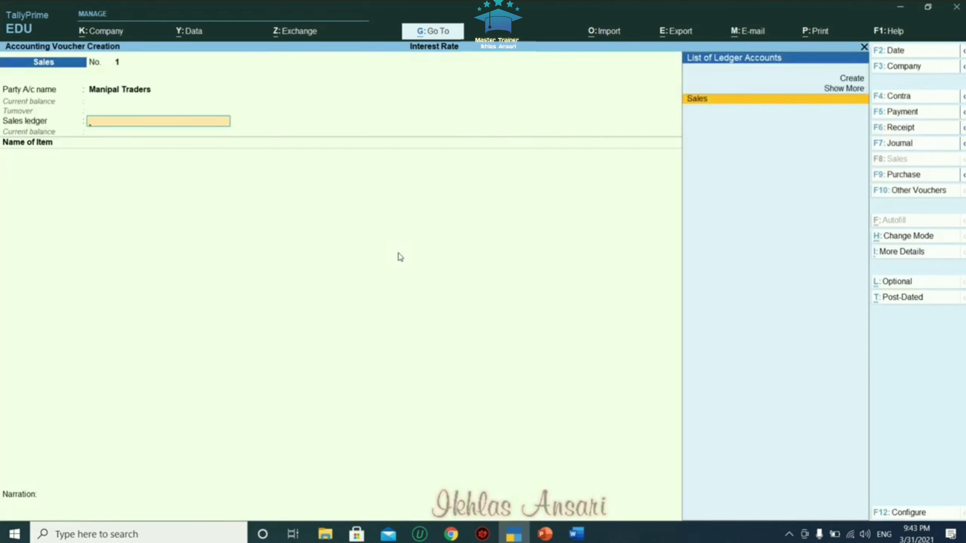
pyautogui.press('Return')
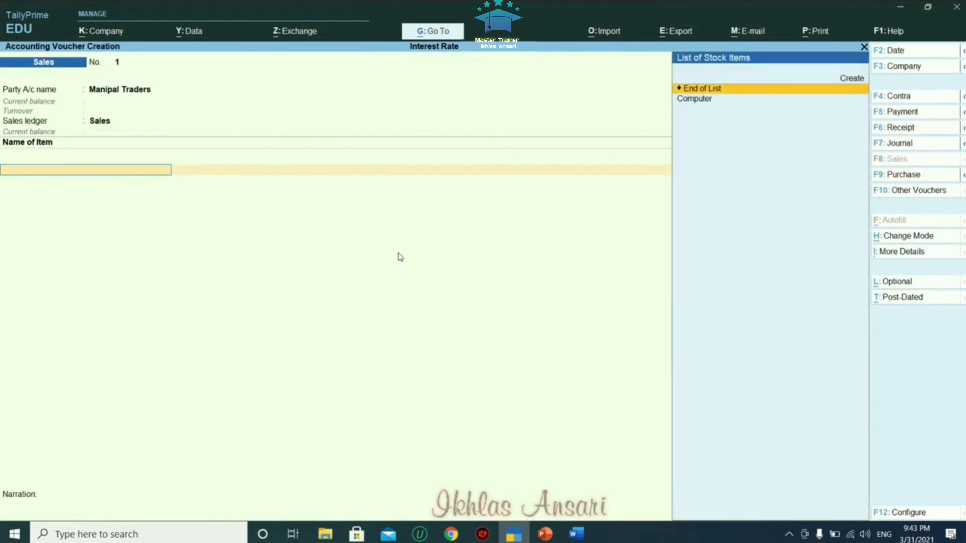
# Add the Computer item, check the exercise text in Word, and enter 100 nos at a rate of 40,000
pyautogui.press('Down')
pyautogui.press('Return')
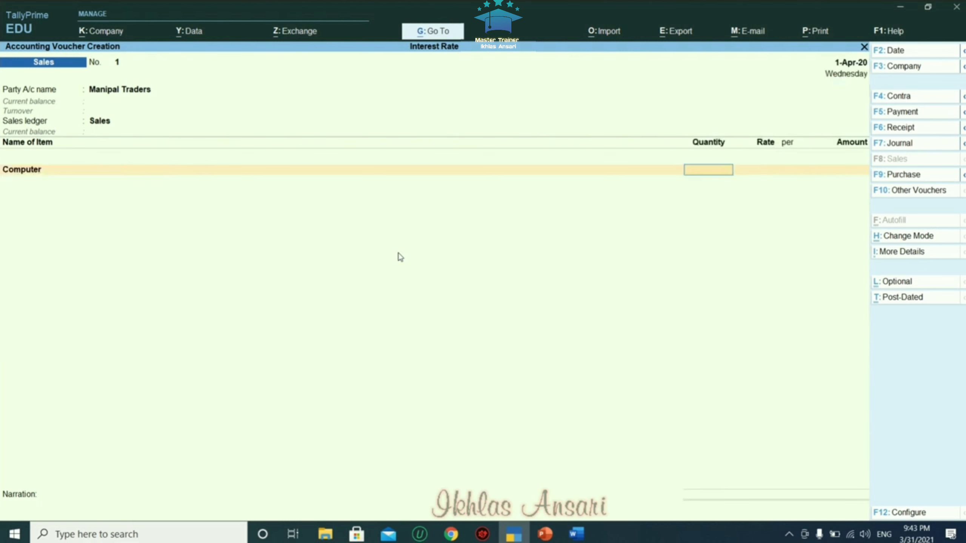
pyautogui.hotkey('alt', 'Tab')
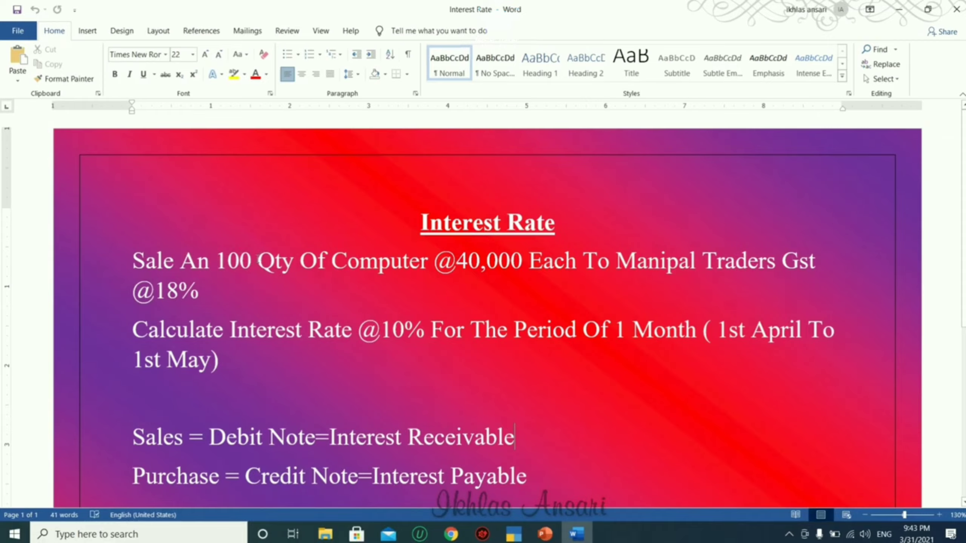
pyautogui.hotkey('alt', 'Tab')
pyautogui.write('1000')
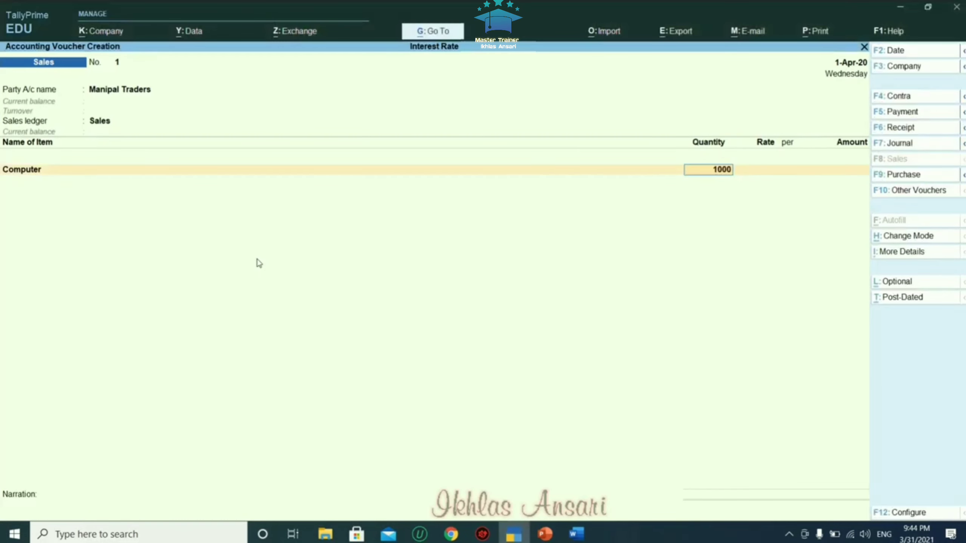
pyautogui.press('BackSpace')
pyautogui.press('Return')
pyautogui.press('Return')
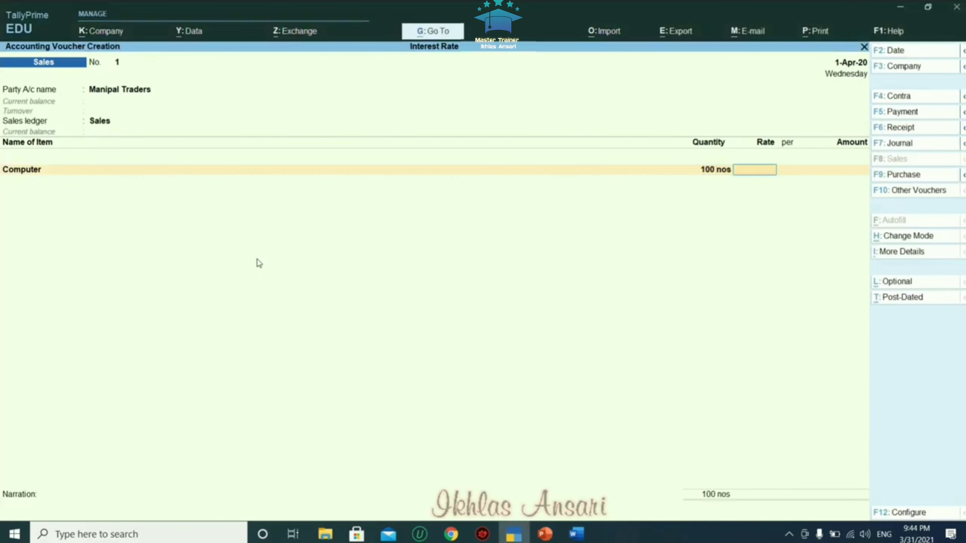
pyautogui.write('40000')
pyautogui.press('Return')
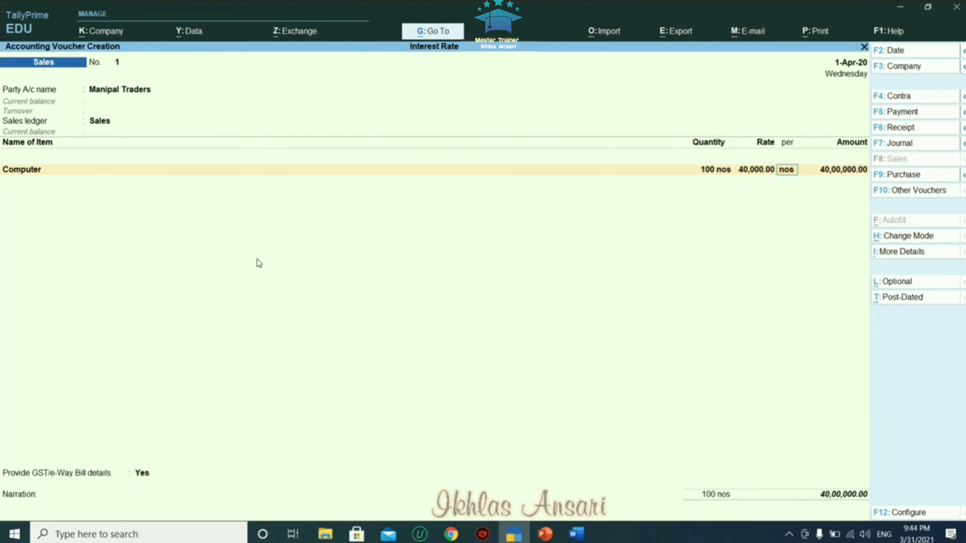
pyautogui.press('Return')
pyautogui.press('Return')
pyautogui.press('Return')
# Add the Cgst and Sgst ledgers to the voucher and set Provide GST/e-Way Bill details to No
pyautogui.write('Cg')
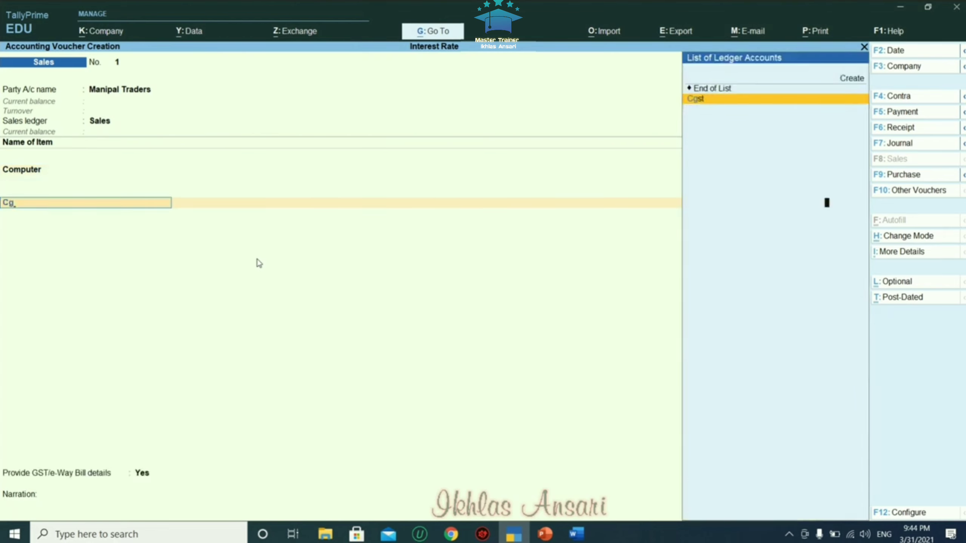
pyautogui.press('Return')
pyautogui.press('Return')
pyautogui.write('Sg')
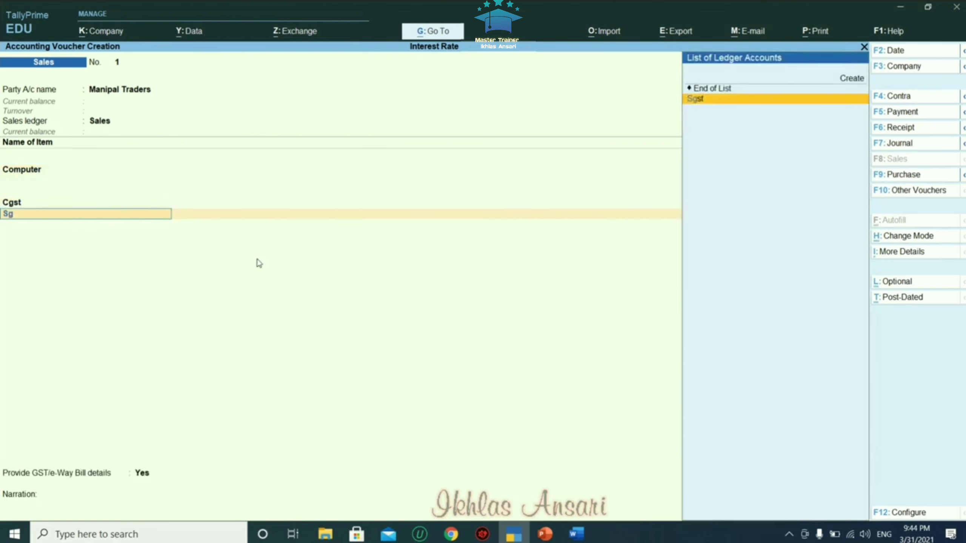
pyautogui.press('Return')
pyautogui.press('Return')
pyautogui.press('Return')
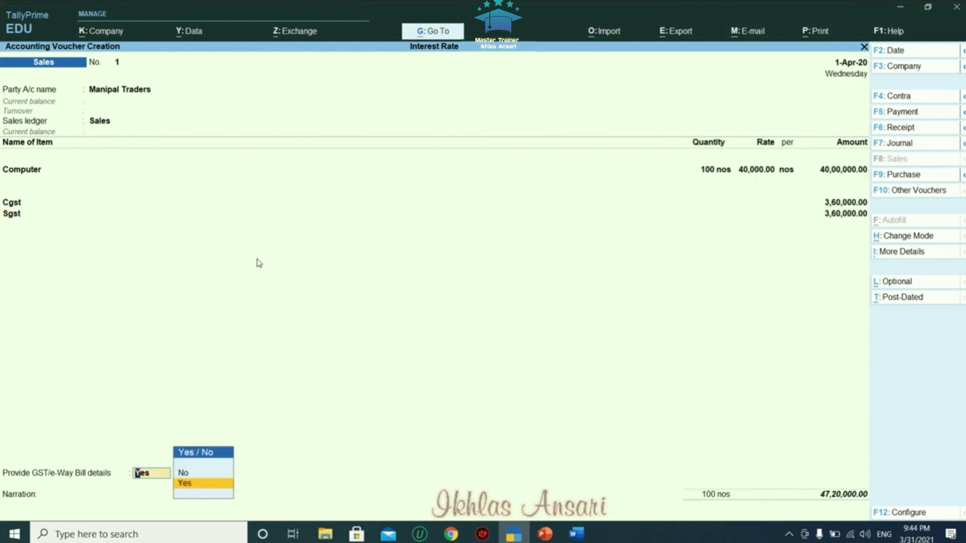
pyautogui.press('Up')
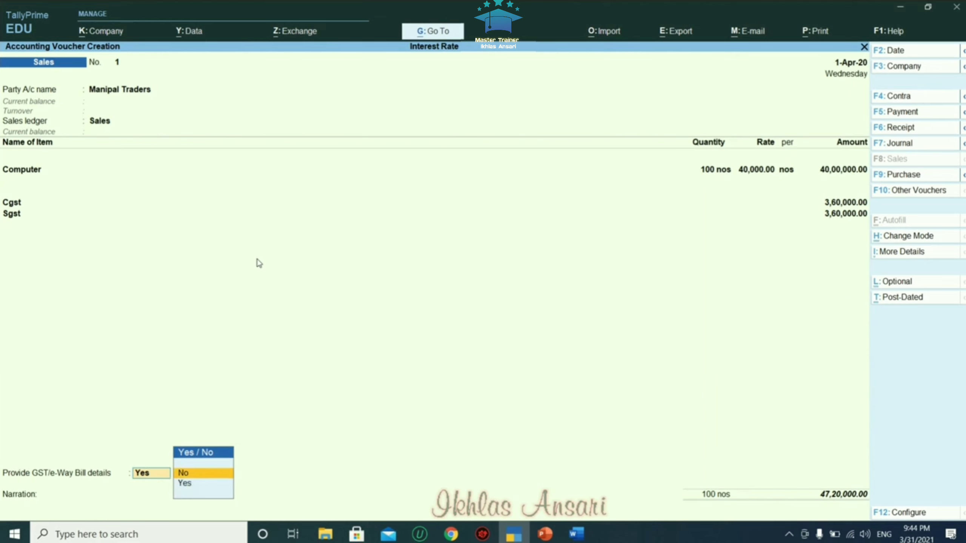
pyautogui.press('Return')
pyautogui.press('Return')
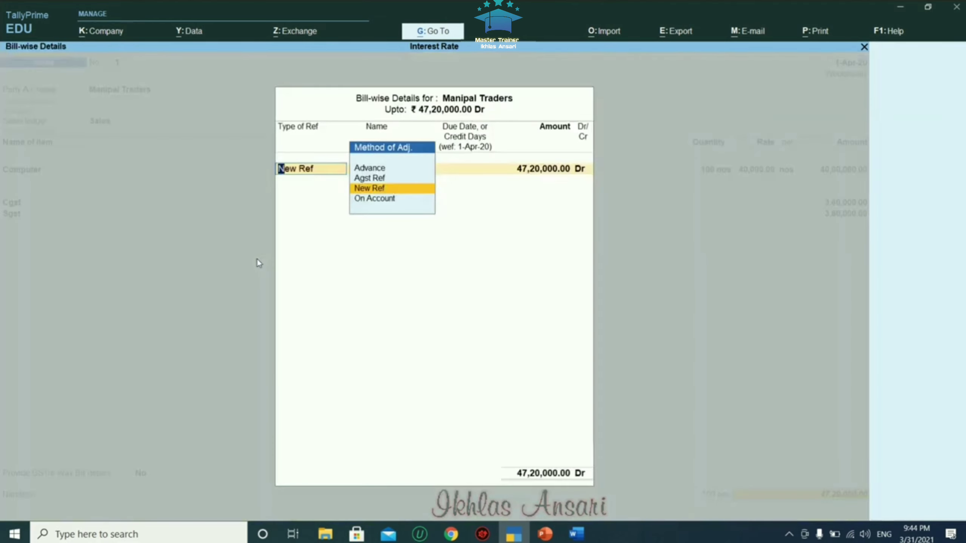
# Allocate the bill as New Ref 1, keep interest at 10% per 30-Day Month on Debit Balances Only, and leave the narration blank
pyautogui.press('Return')
pyautogui.press('Return')
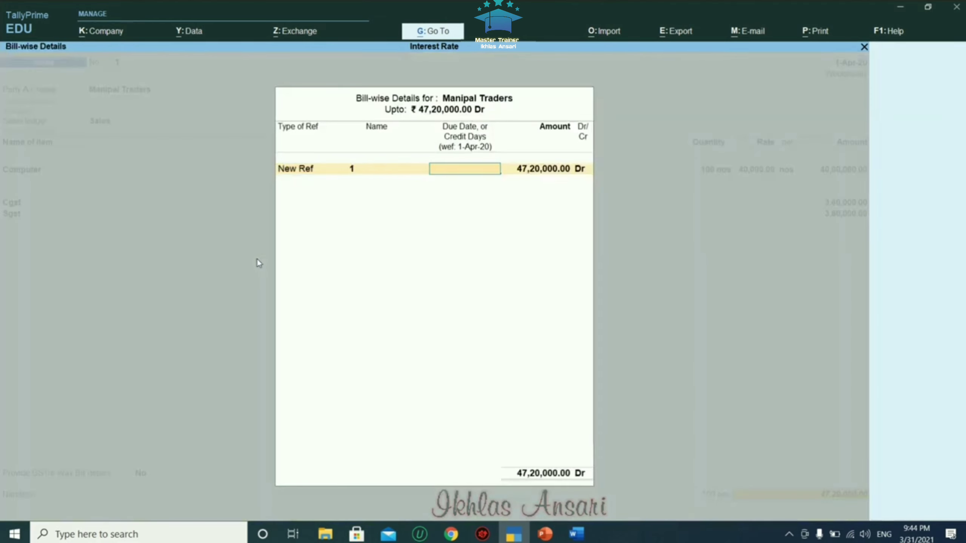
pyautogui.press('Return')
pyautogui.press('Return')
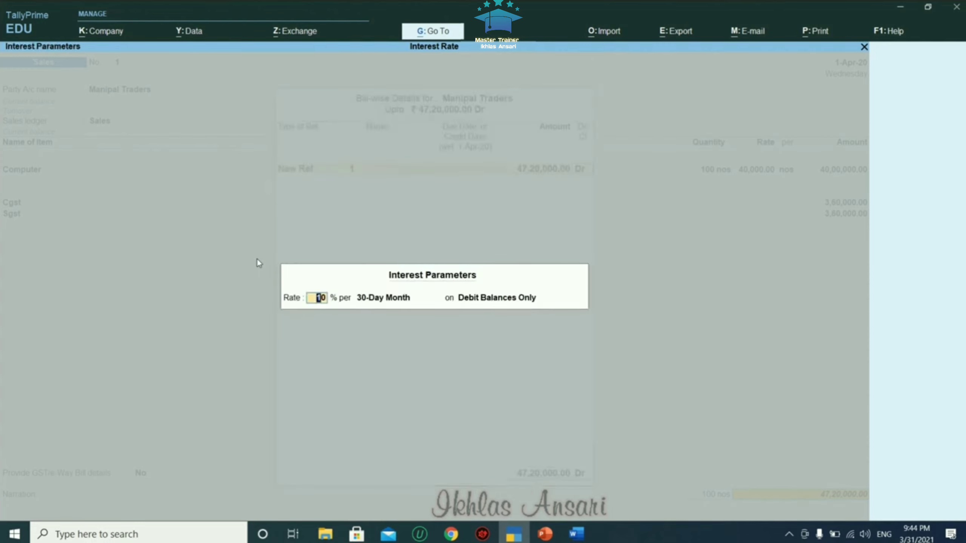
pyautogui.press('Return')
pyautogui.press('Return')
pyautogui.press('Return')
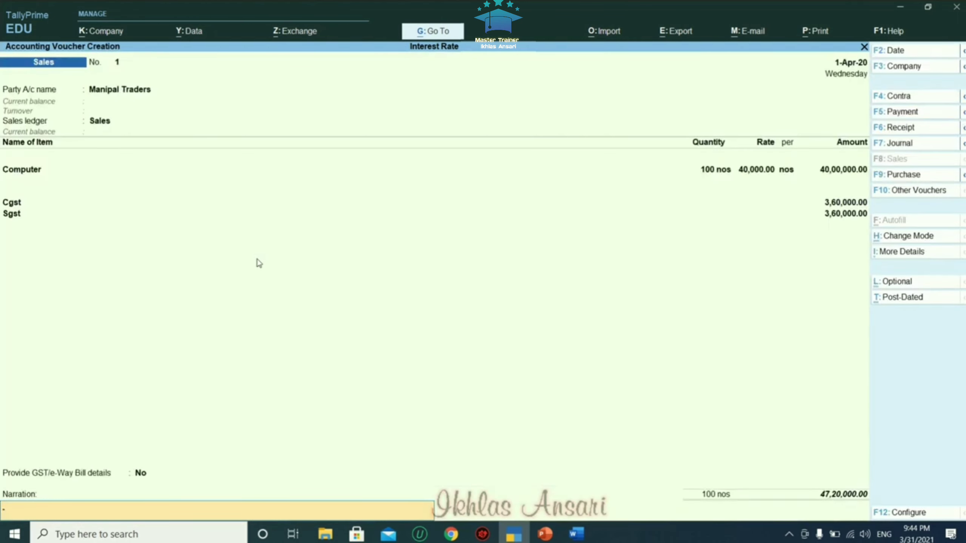
pyautogui.press('Return')
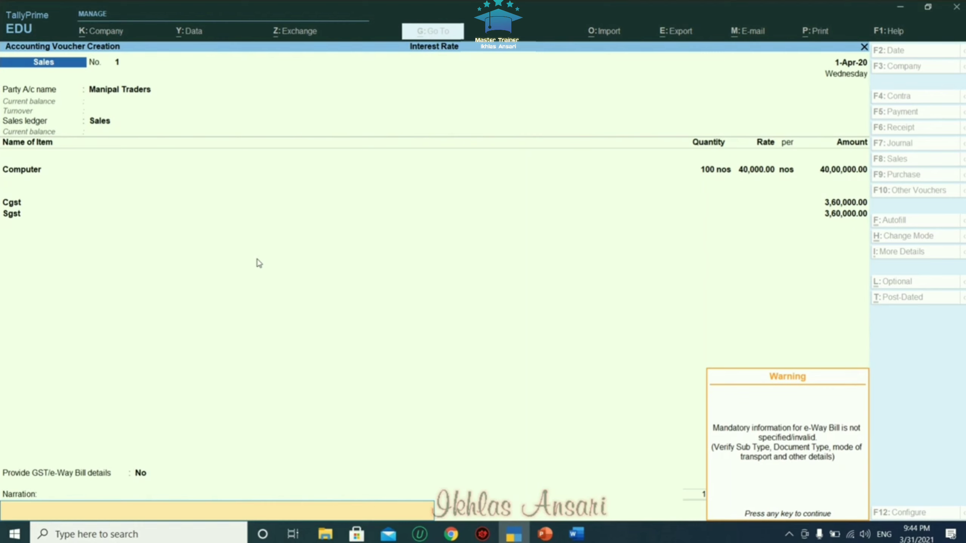
# Save the Manipal Traders sales voucher past the e-Way Bill warning and leave voucher entry
pyautogui.press('Return')
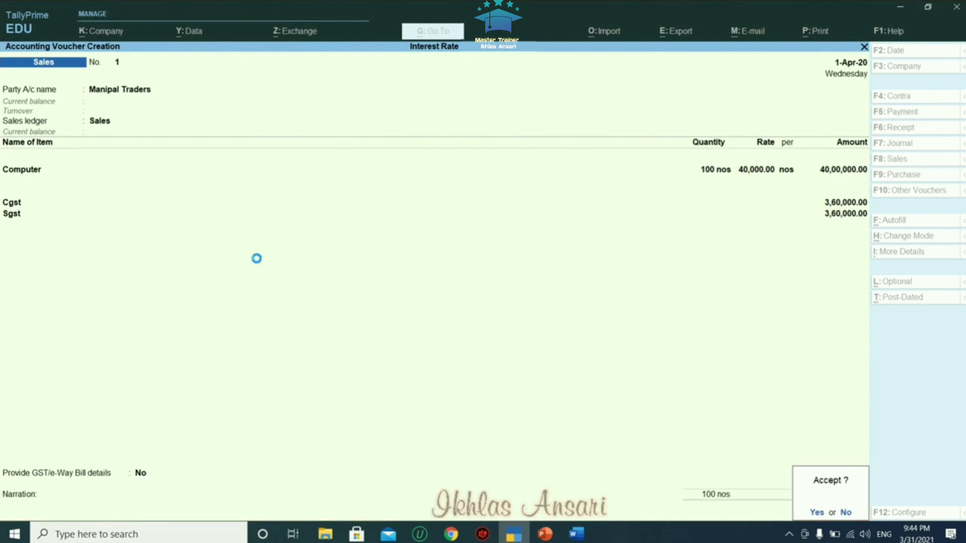
pyautogui.press('Return')
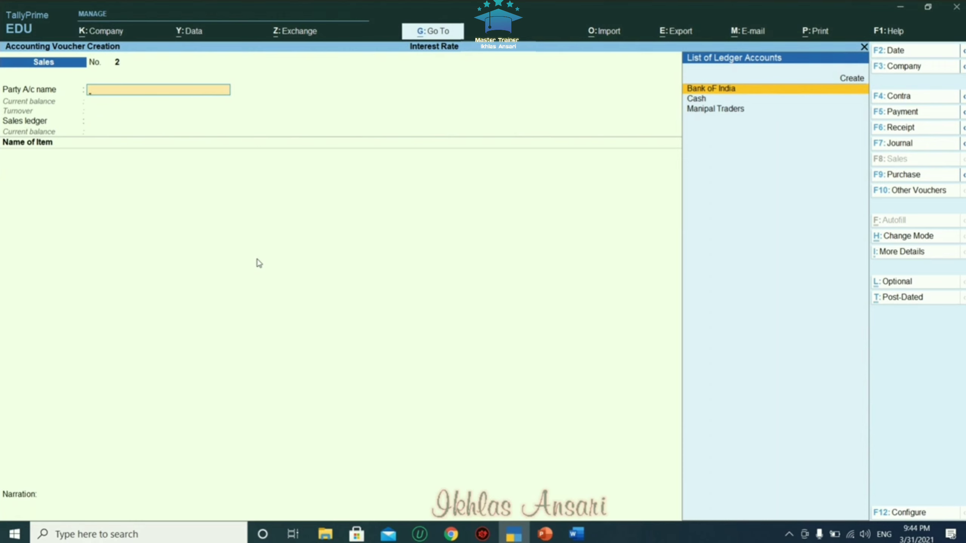
pyautogui.press('Escape')
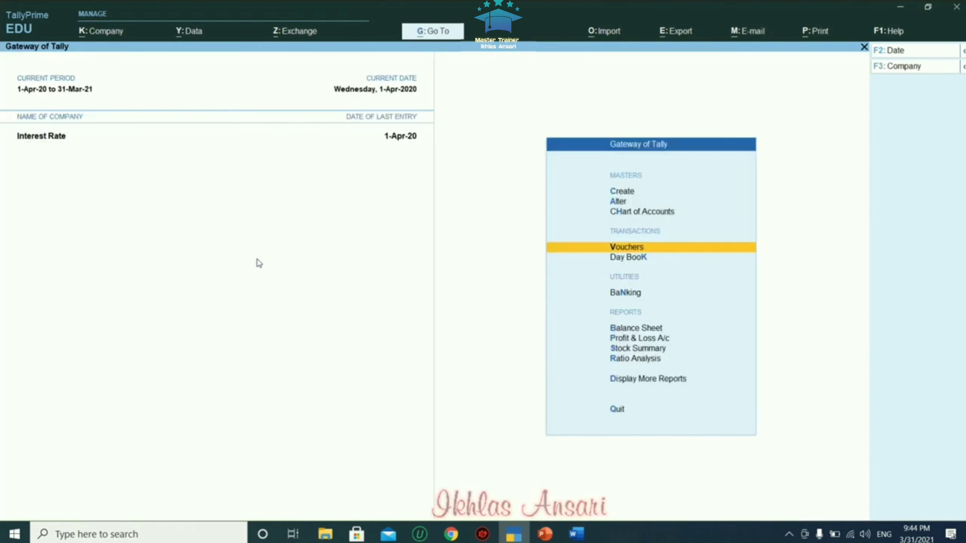
# Open the Statements of Accounts reports from the additional display reports
pyautogui.press('Down')
pyautogui.press('Down')
pyautogui.press('Down')
pyautogui.press('Down')
pyautogui.press('Down')
pyautogui.press('Down')
pyautogui.press('Down')
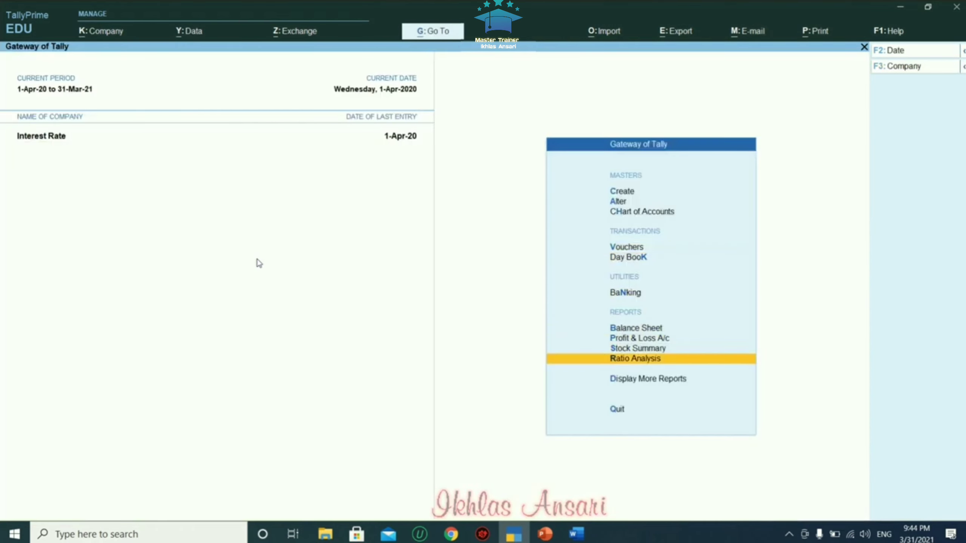
pyautogui.press('Return')
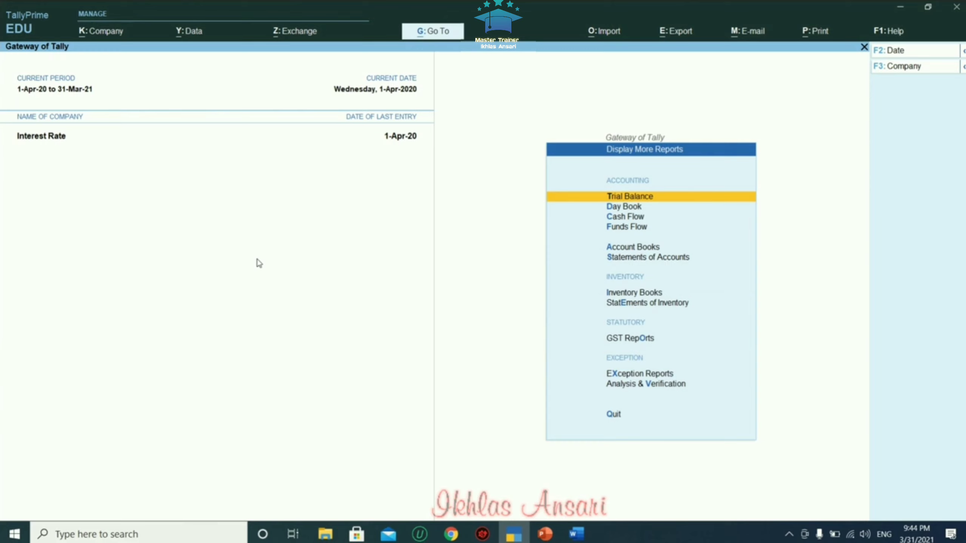
pyautogui.press('Down')
pyautogui.press('Down')
pyautogui.press('Down')
pyautogui.press('Down')
pyautogui.press('Down')
pyautogui.press('Return')
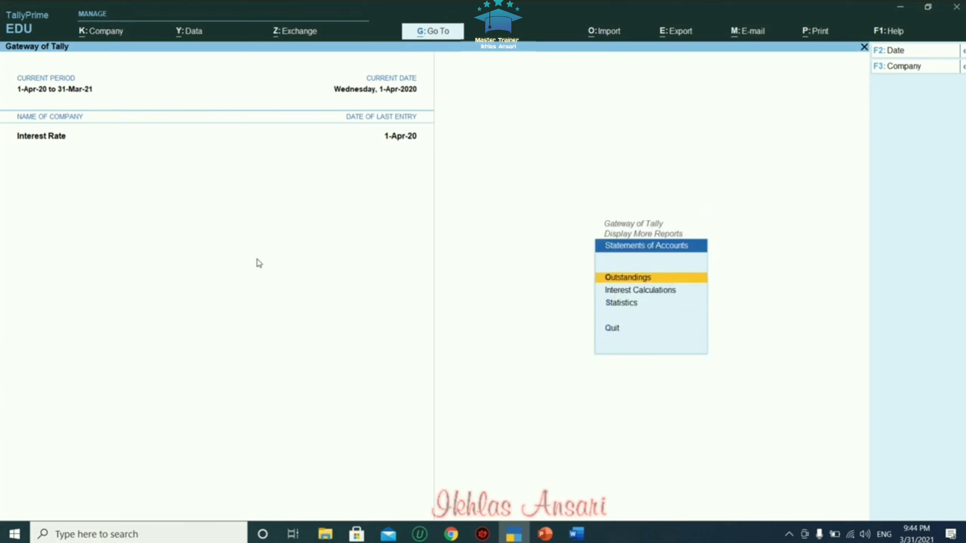
# Open the Interest Receivable report under Interest Calculations
pyautogui.press('Down')
pyautogui.press('Return')
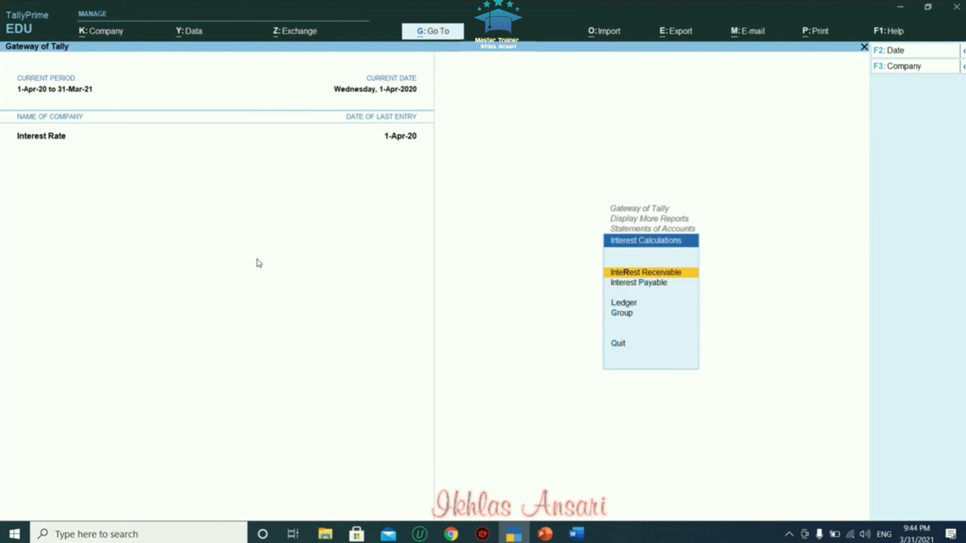
pyautogui.press('Down')
pyautogui.press('Up')
pyautogui.press('Return')
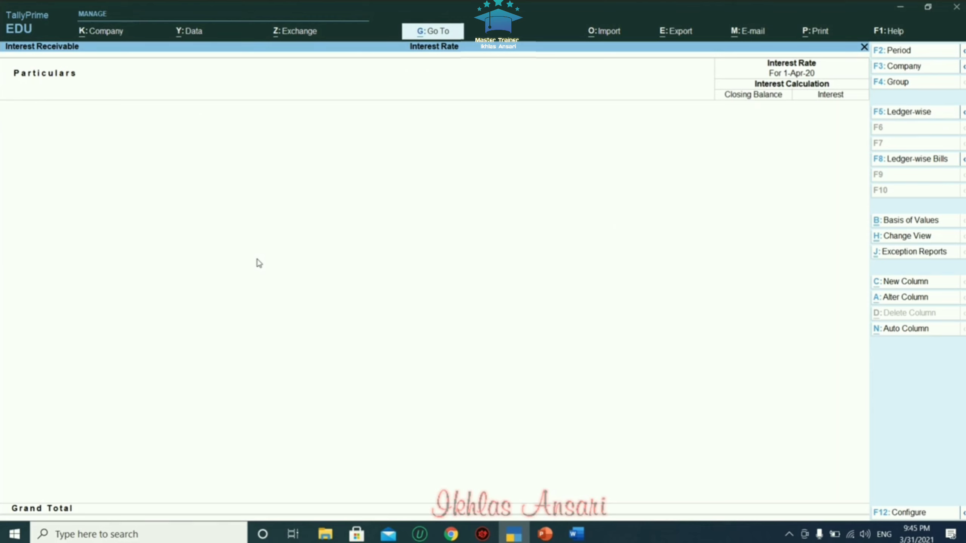
pyautogui.press('Escape')
pyautogui.press('Return')
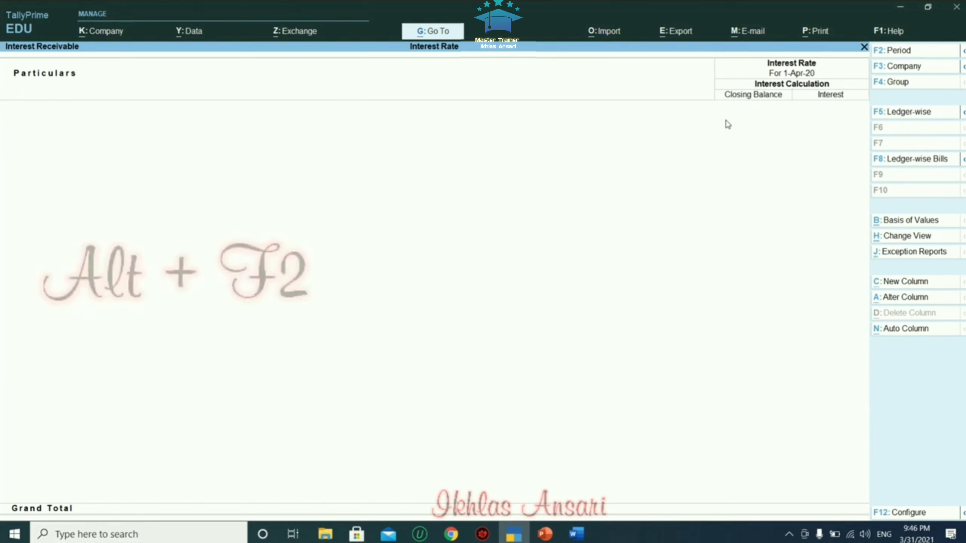
# Set the Interest Receivable report's period from 1-Apr-20 to 1-May-20
pyautogui.hotkey('alt', 'F2')
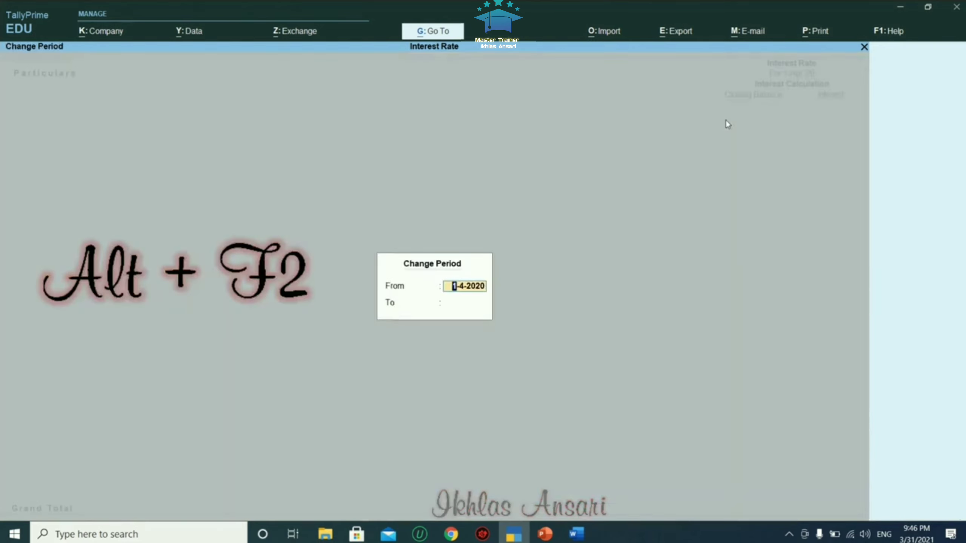
pyautogui.press('Return')
pyautogui.write('1-5')
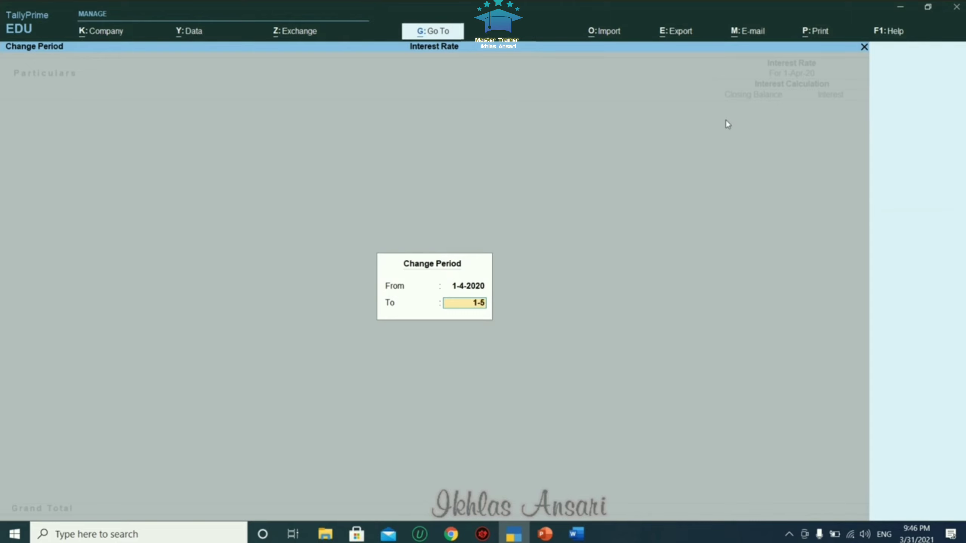
pyautogui.press('Return')
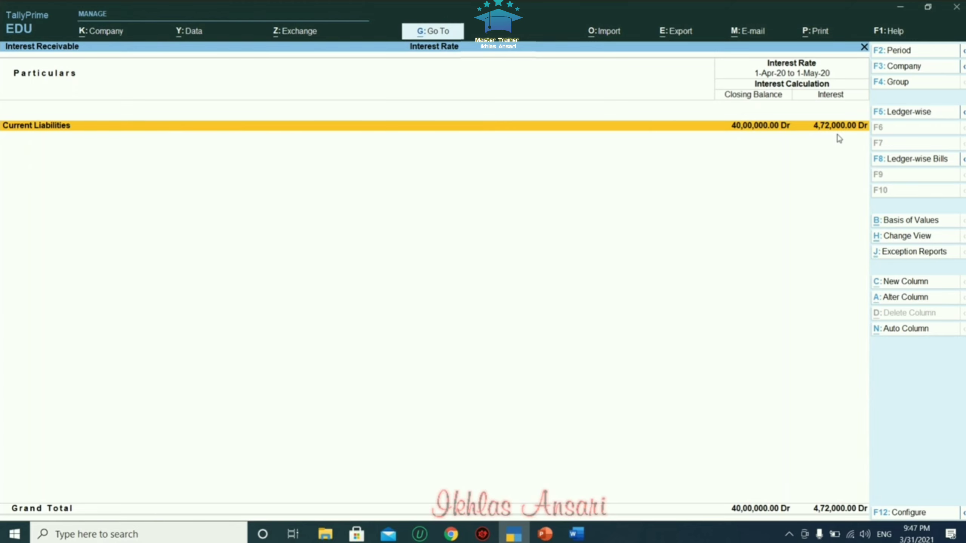
# Drill down from Current Liabilities to the detailed interest calculation of Manipal Traders, and return to the Gateway of Tally
pyautogui.press('Return')
pyautogui.press('Return')
pyautogui.press('Return')
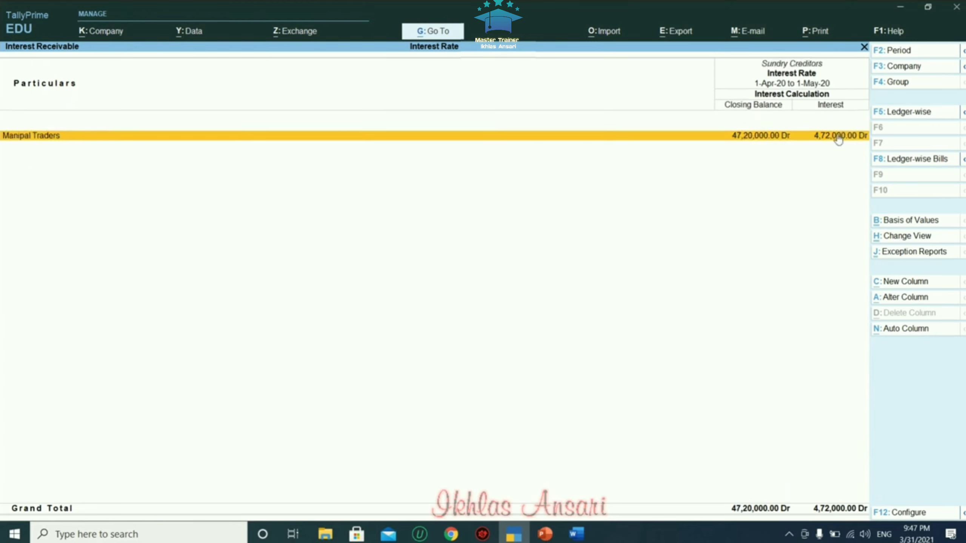
pyautogui.hotkey('alt', 'F5')
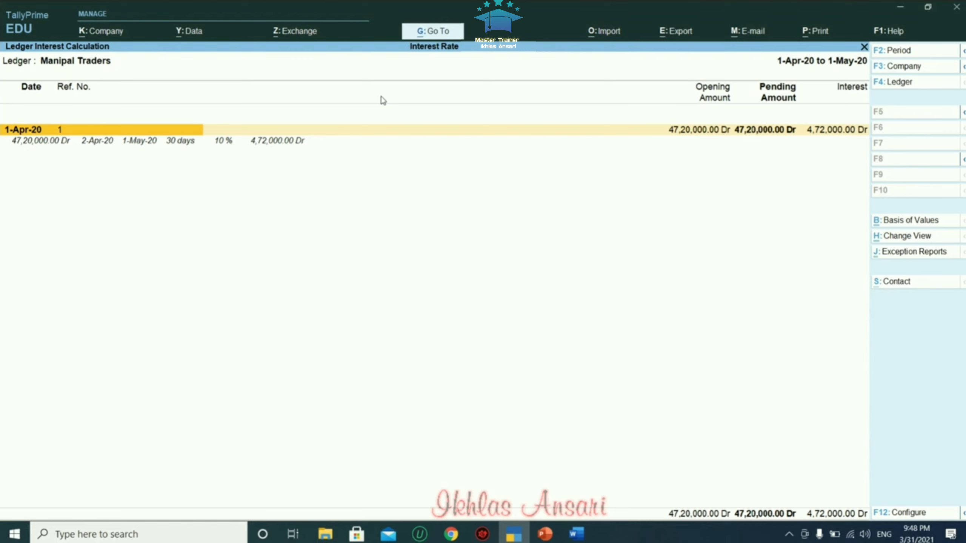
pyautogui.press('Escape')
pyautogui.press('Escape')
pyautogui.press('Escape')
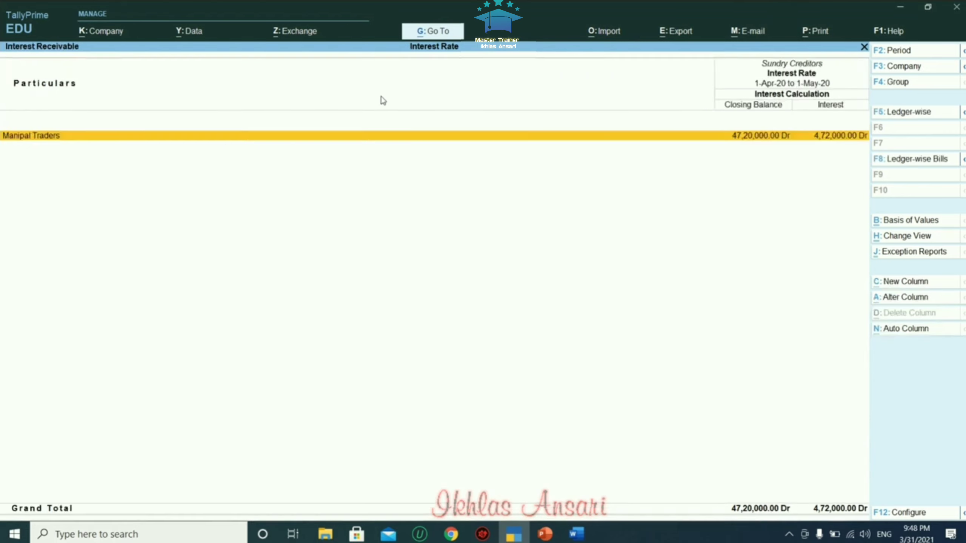
pyautogui.press('Escape')
pyautogui.press('Escape')
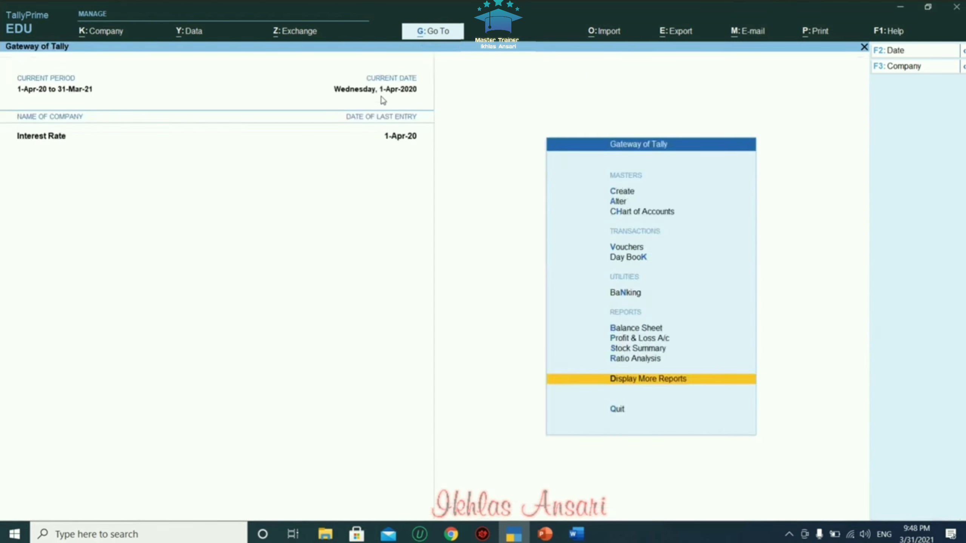
pyautogui.press('Escape')
pyautogui.press('Escape')
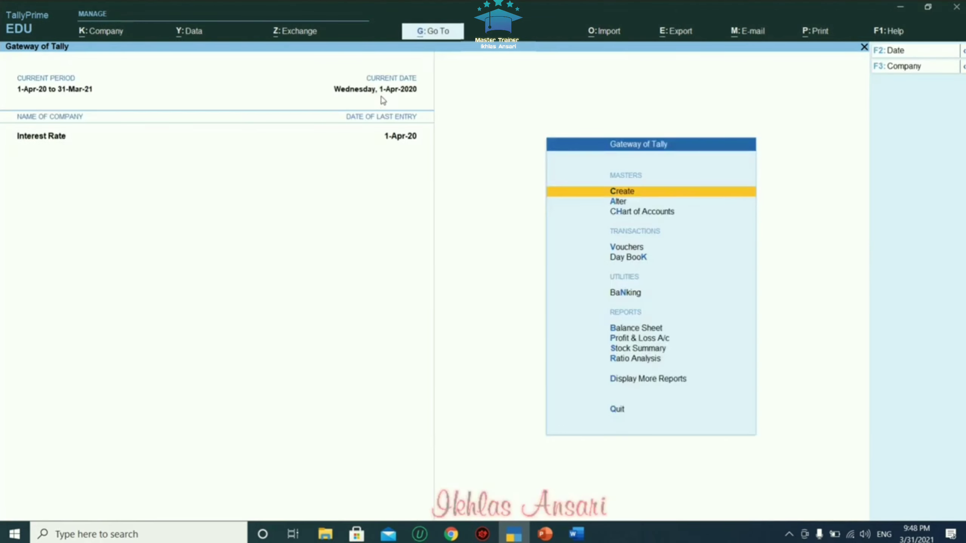
# Start a Debit Note voucher using the Interest Rate voucher class
pyautogui.press('Down')
pyautogui.press('Down')
pyautogui.press('Down')
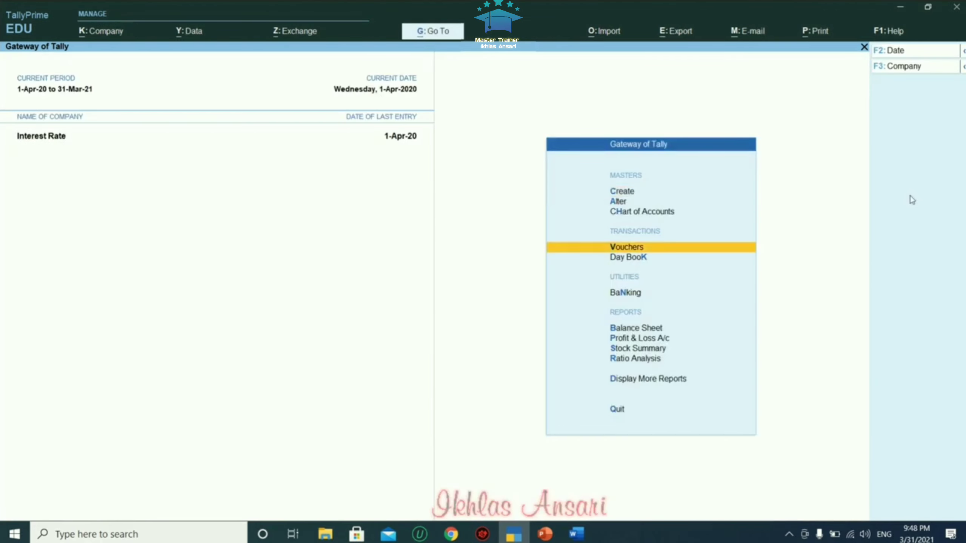
pyautogui.press('Return')
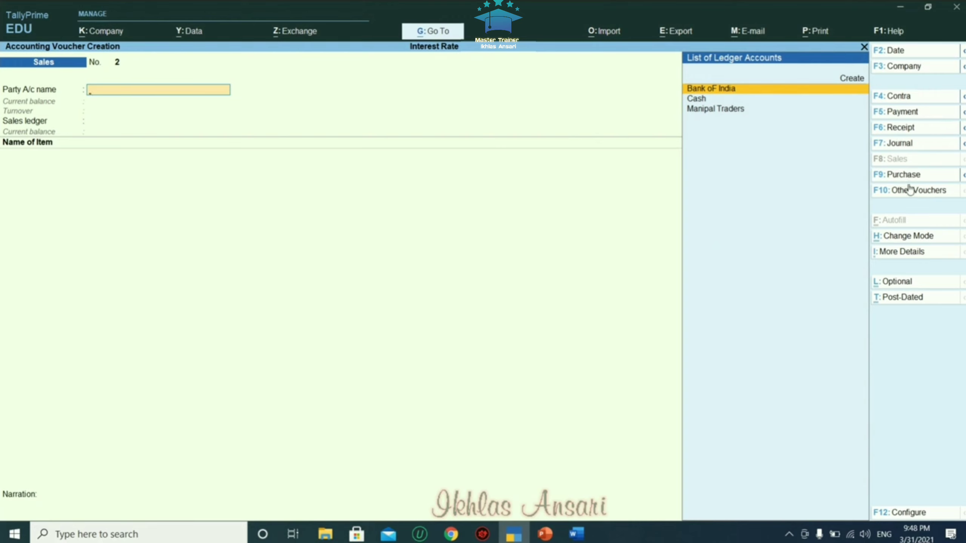
pyautogui.click(910, 191)
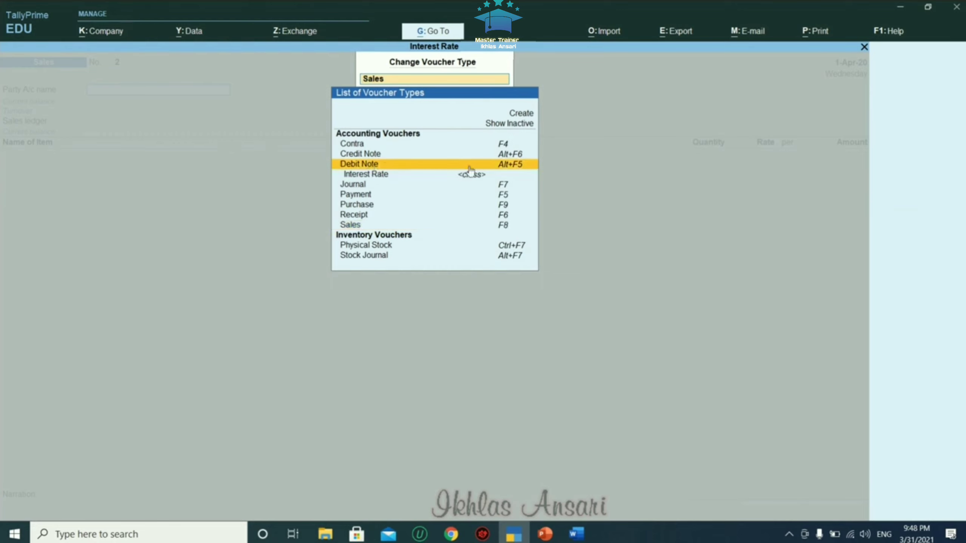
pyautogui.click(502, 169)
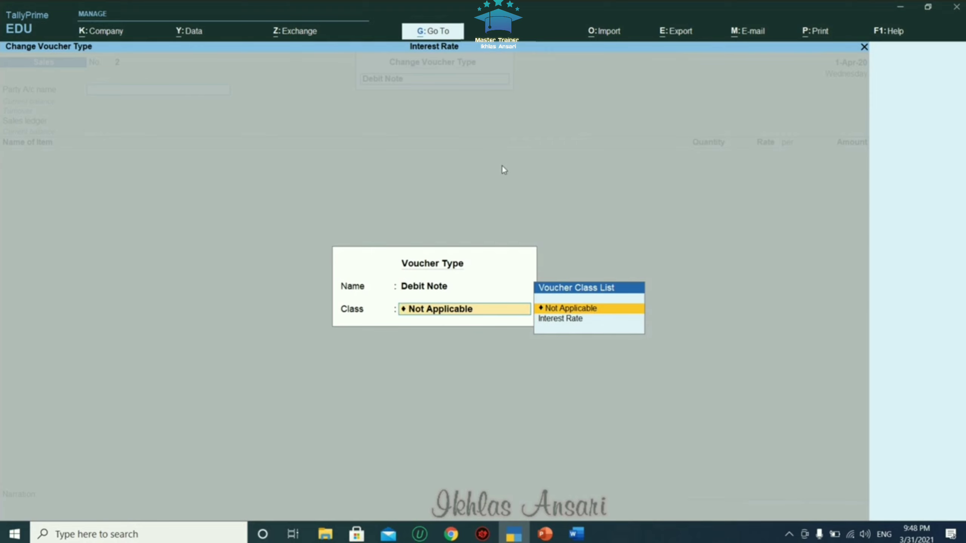
pyautogui.press('Down')
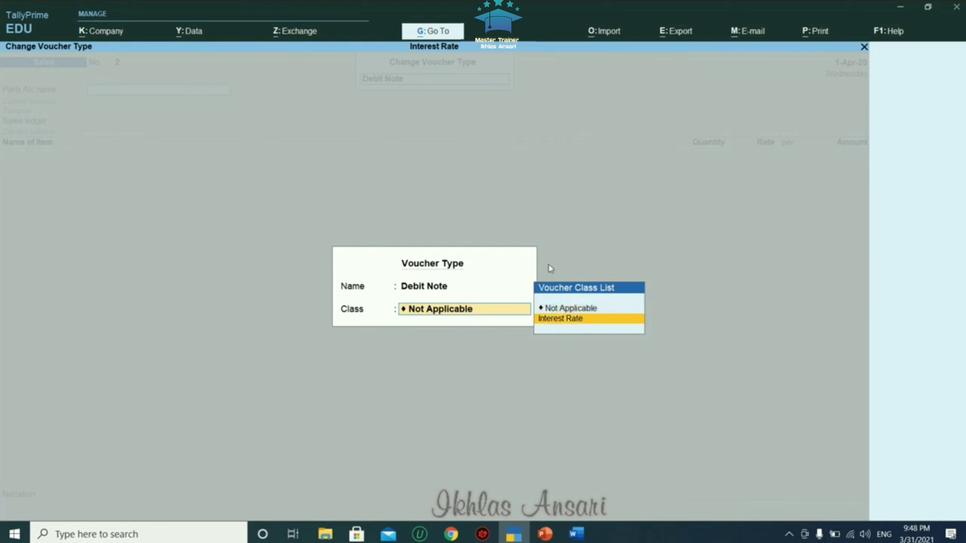
pyautogui.click(581, 322)
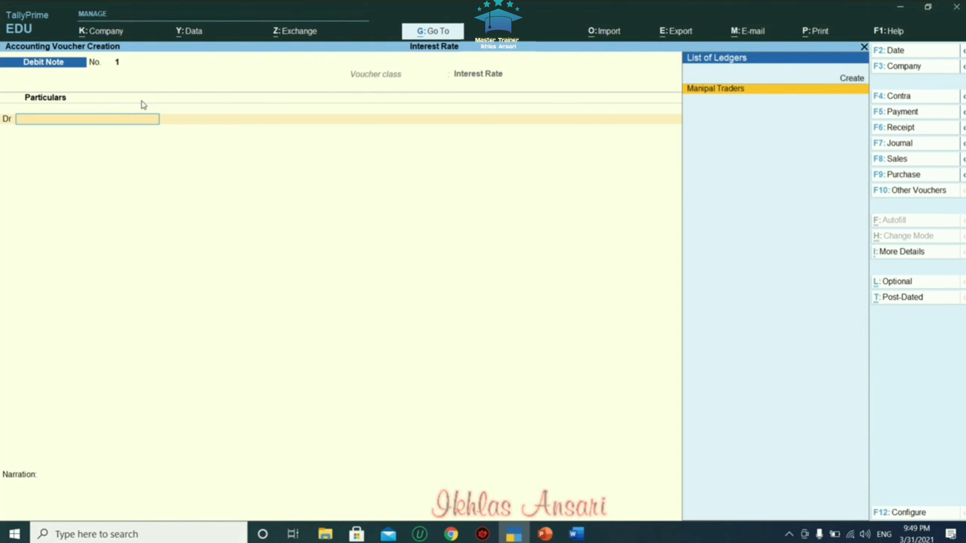
# Set the debit note's voucher date to 1-May-20
pyautogui.press('F2')
pyautogui.write('1-5')
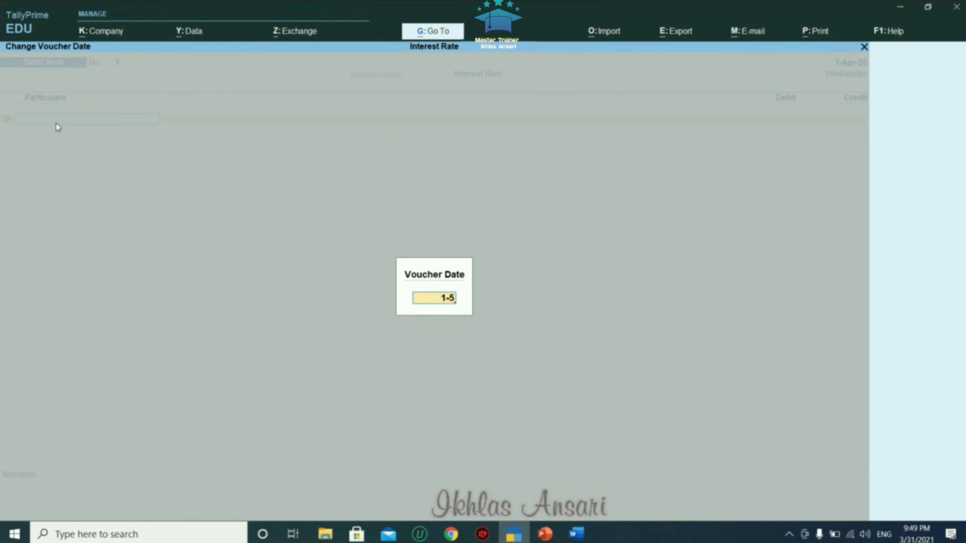
pyautogui.press('Return')
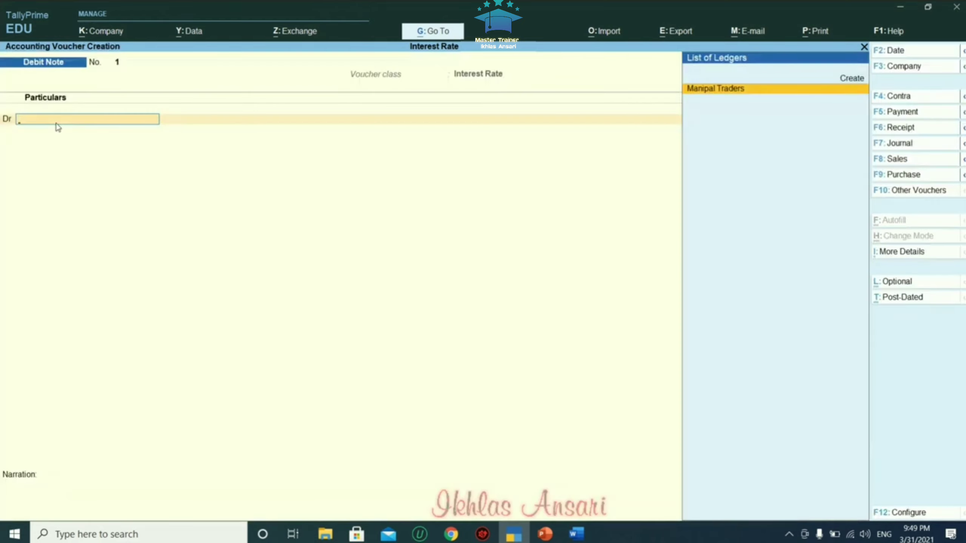
# Debit Manipal Traders with the 30-day interest of 4,72,000 calculated on interest bill 1
pyautogui.press('Return')
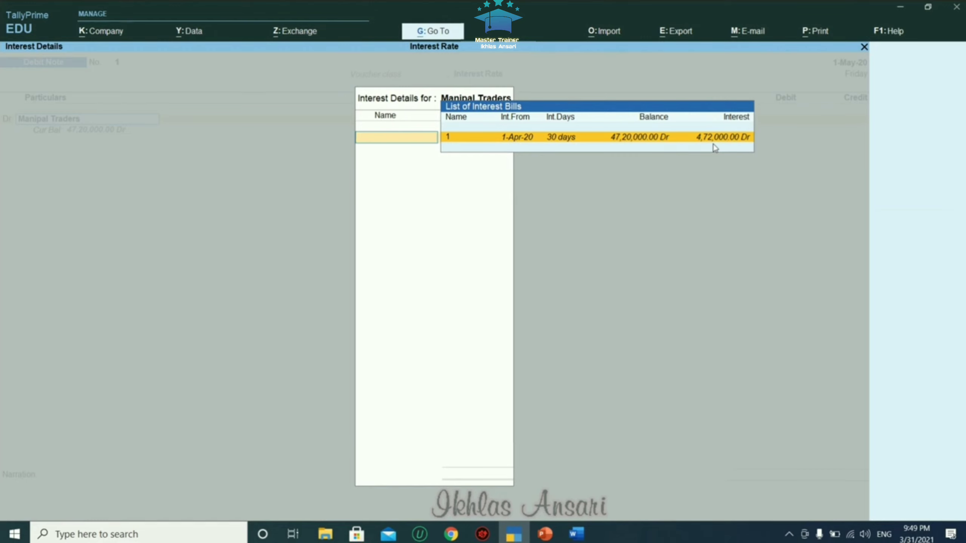
pyautogui.press('Return')
pyautogui.press('Return')
pyautogui.press('Return')
pyautogui.press('Return')
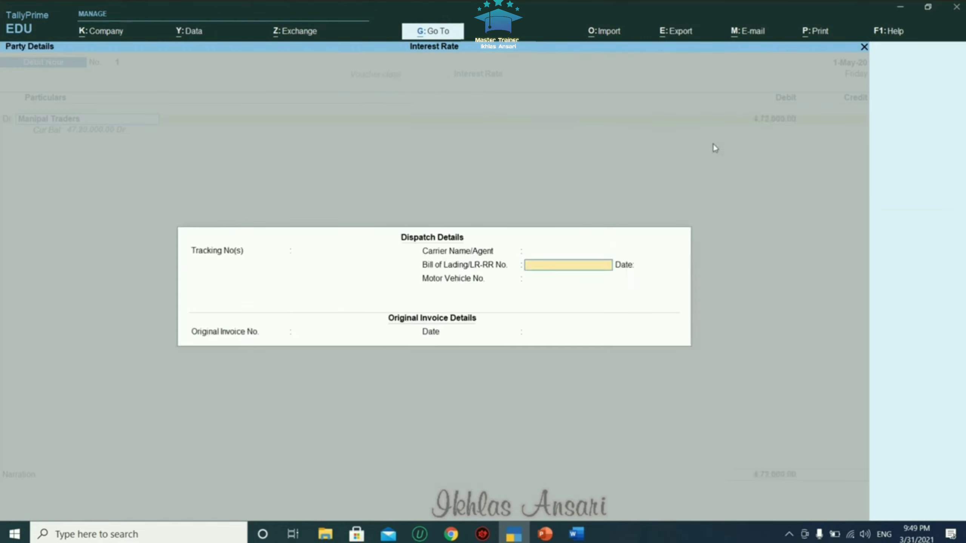
# Leave the debit note's dispatch and original invoice details blank, and keep the default party details and debit amount
pyautogui.press('Return')
pyautogui.press('Return')
pyautogui.press('Return')
pyautogui.press('Return')
pyautogui.press('Return')
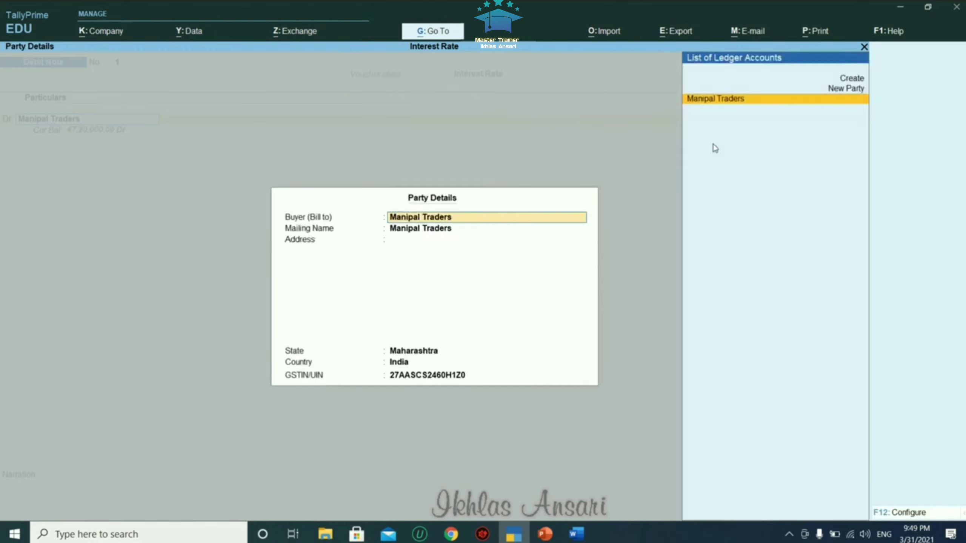
pyautogui.press('Return')
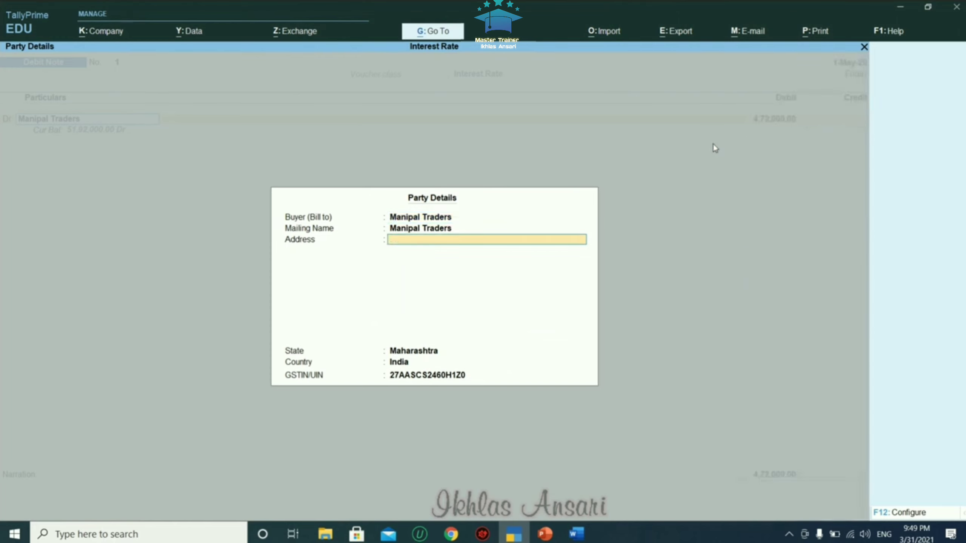
pyautogui.press('Return')
pyautogui.press('Return')
pyautogui.press('Return')
pyautogui.press('Return')
pyautogui.press('Return')
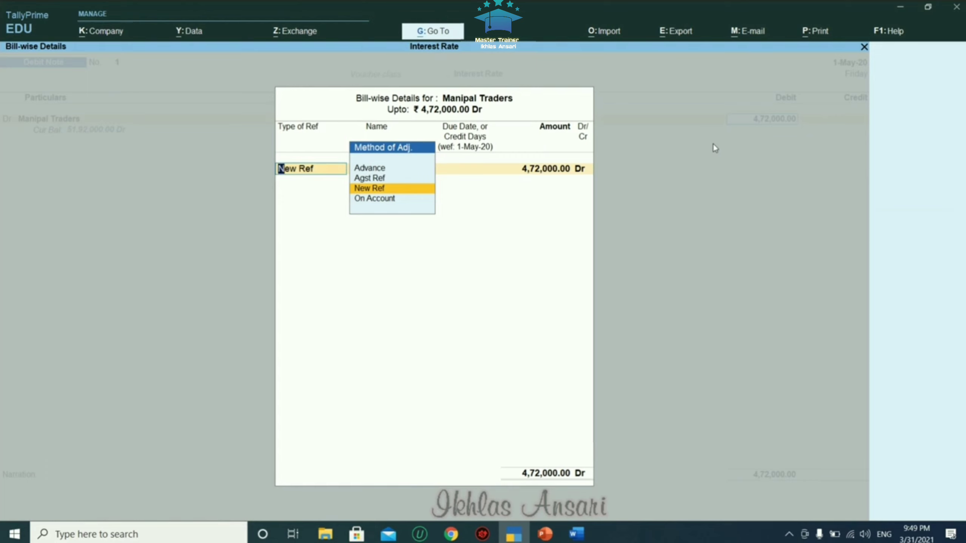
# Allocate the 4,72,000 debit as Agst Ref to pending bill 1 of Manipal Traders
pyautogui.press('Up')
pyautogui.press('Return')
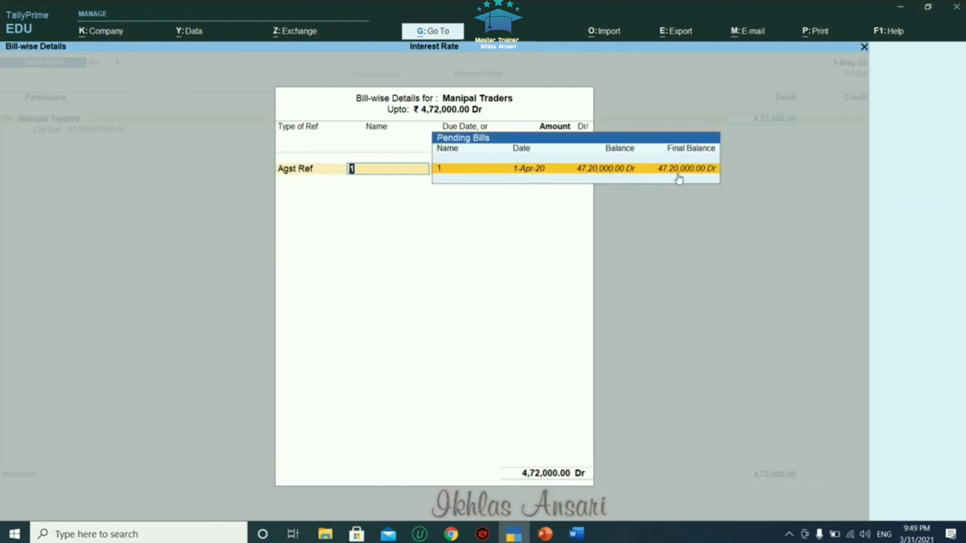
pyautogui.press('Return')
pyautogui.press('Return')
pyautogui.press('Return')
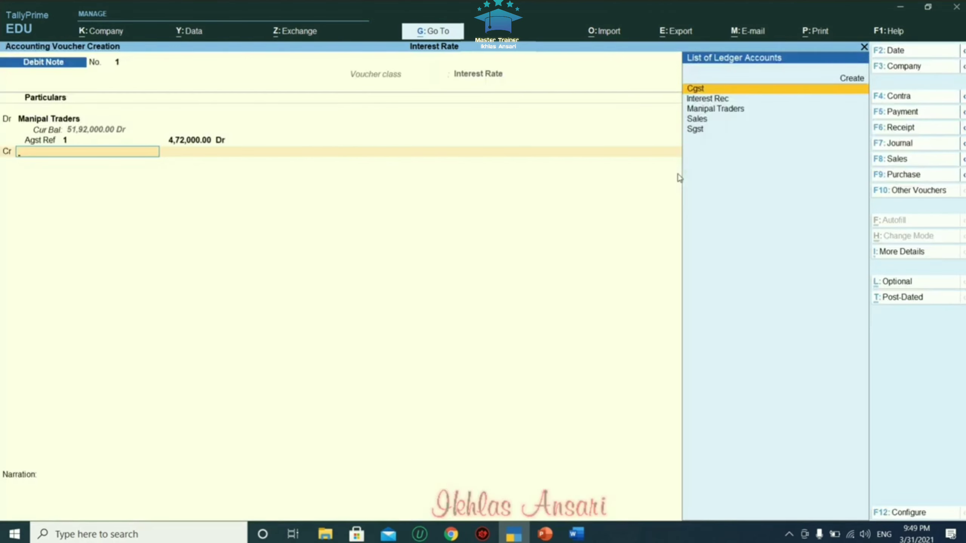
# Credit the Interest Rec ledger with 4,72,000 and leave the debit note's narration blank
pyautogui.press('Down')
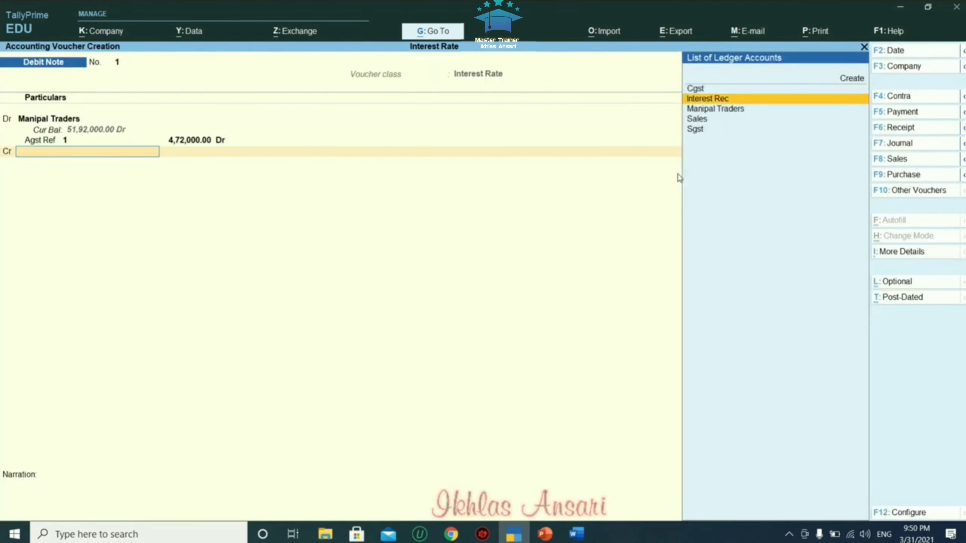
pyautogui.press('Return')
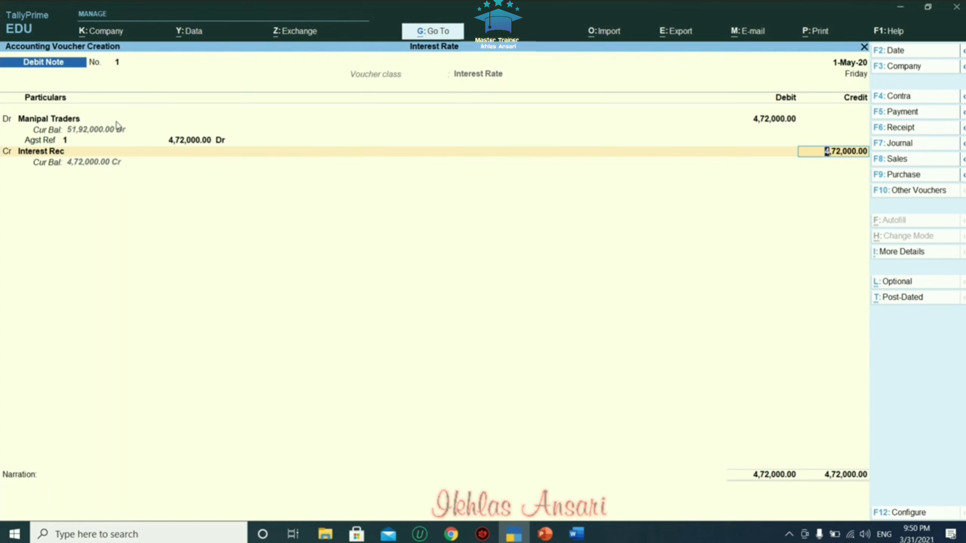
pyautogui.press('Return')
pyautogui.press('Return')
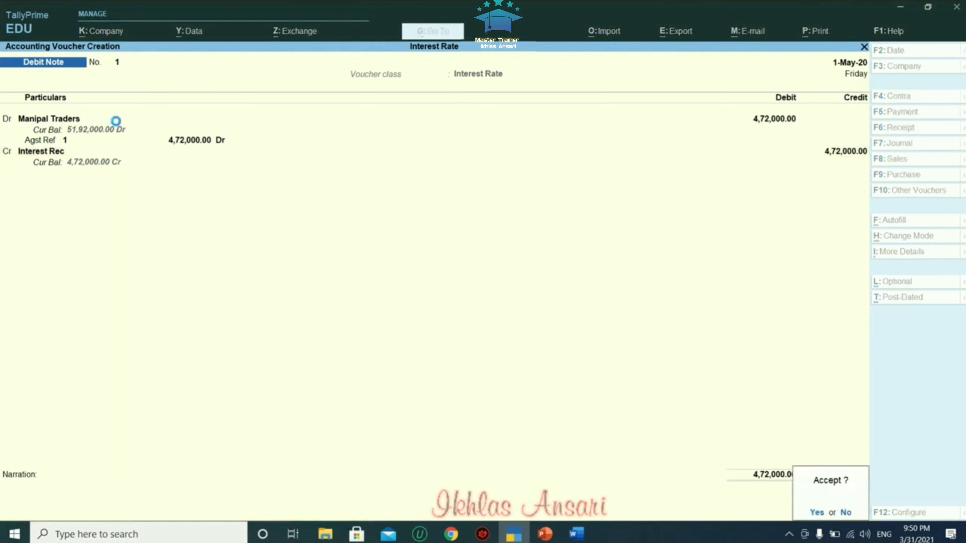
# Save the interest debit note and start a receipt voucher with Bank oF India as the account
pyautogui.press('Return')
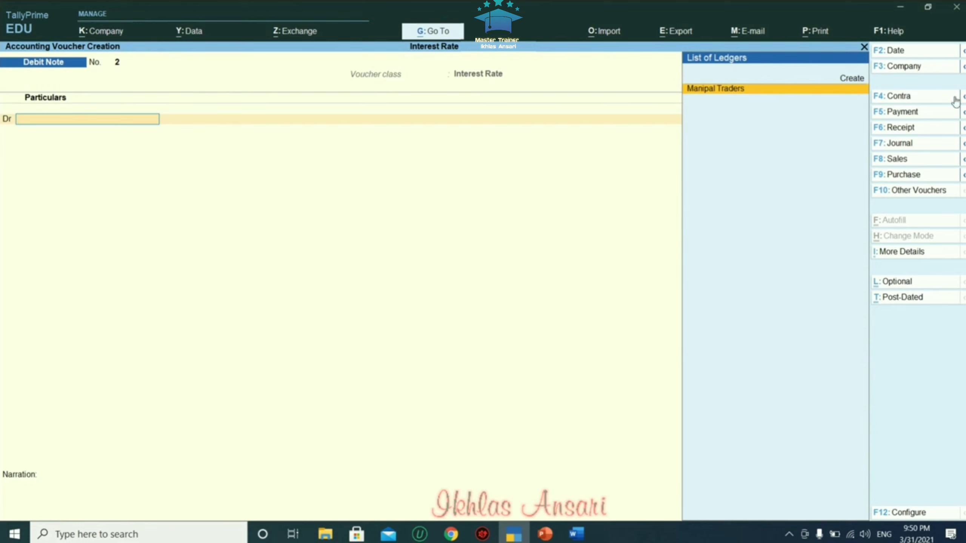
pyautogui.click(919, 130)
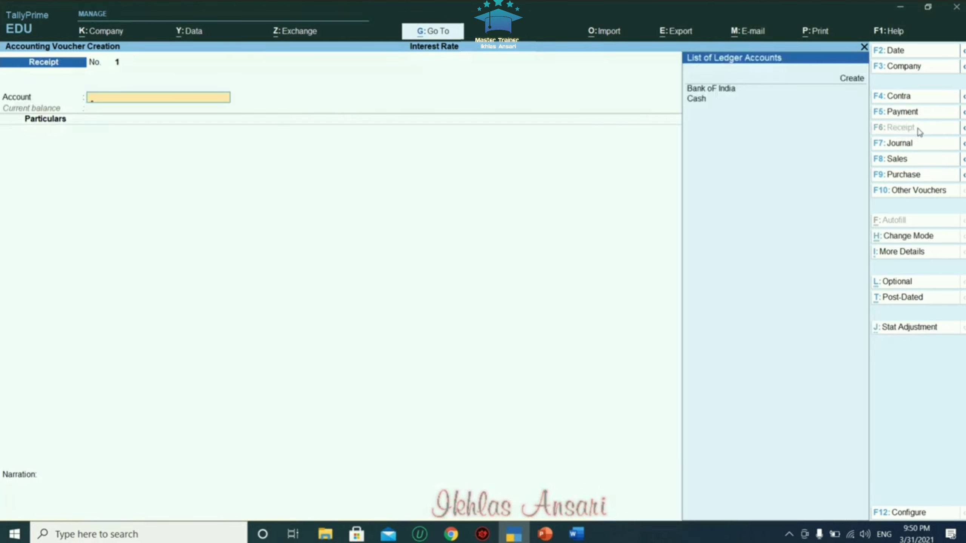
pyautogui.press('Down')
pyautogui.press('Return')
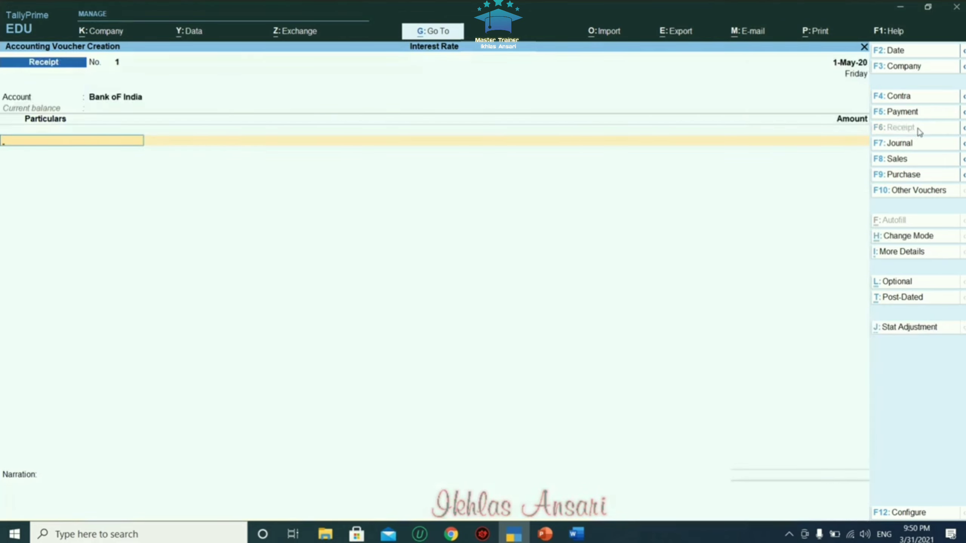
# Credit Manipal Traders with 51,92,000 in the receipt voucher
pyautogui.press('Down')
pyautogui.press('Down')
pyautogui.press('Down')
pyautogui.press('Down')
pyautogui.press('Down')
pyautogui.press('Down')
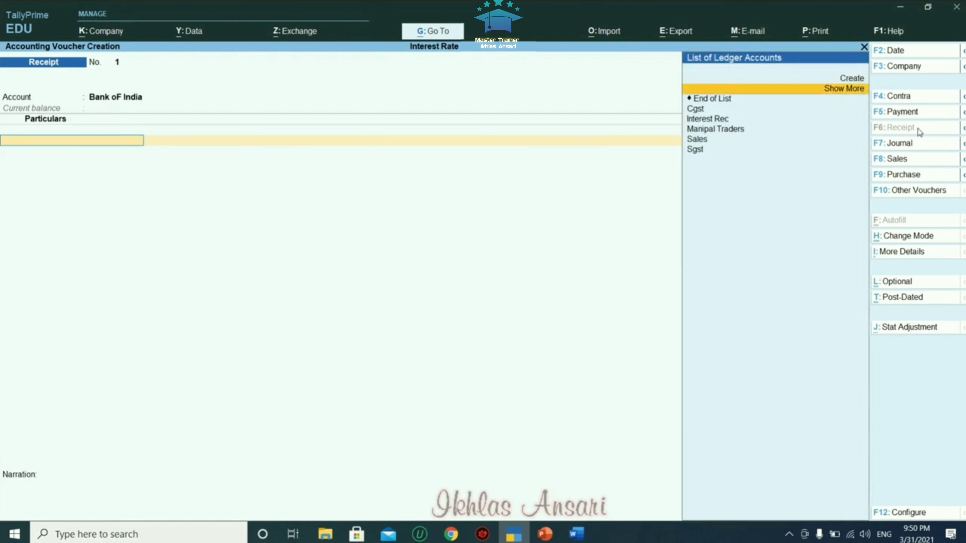
pyautogui.press('Return')
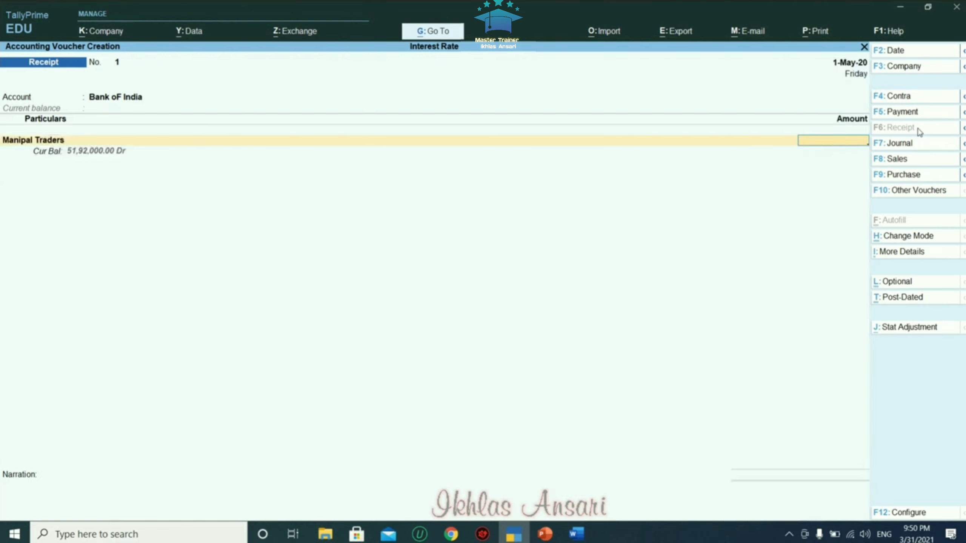
pyautogui.write('5192000')
pyautogui.write('0')
pyautogui.press('BackSpace')
pyautogui.press('Return')
# Allocate the 51,92,000 receipt as Agst Ref to pending bill 1 of Manipal Traders
pyautogui.press('Return')
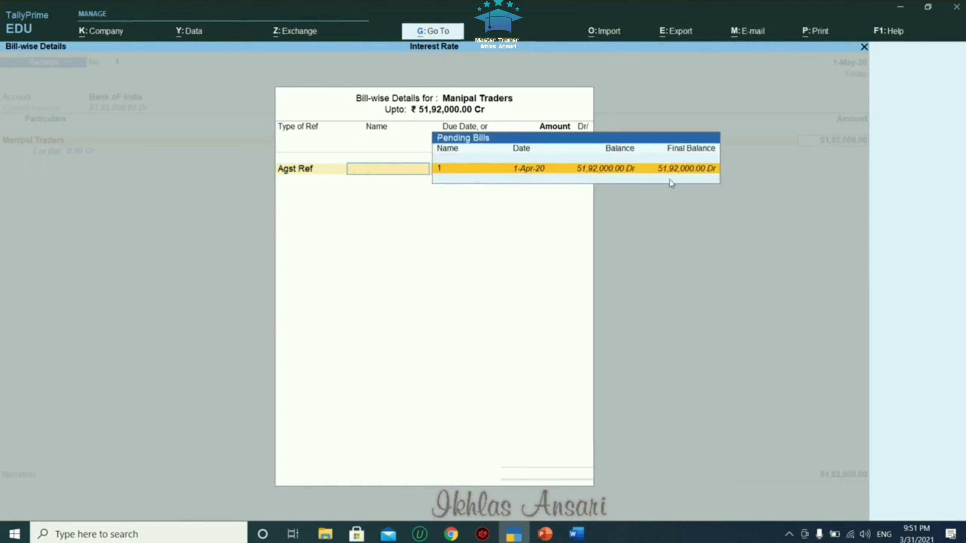
pyautogui.press('Return')
pyautogui.press('Return')
pyautogui.press('Return')
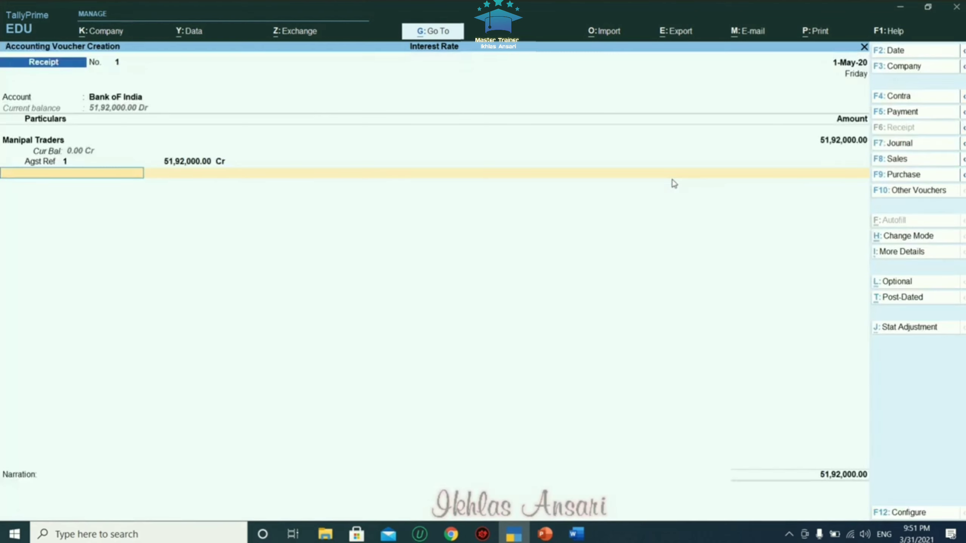
# Keep the default Cheque/DD bank allocation for Bank oF India, leave the narration blank and save the receipt
pyautogui.press('Return')
pyautogui.press('Return')
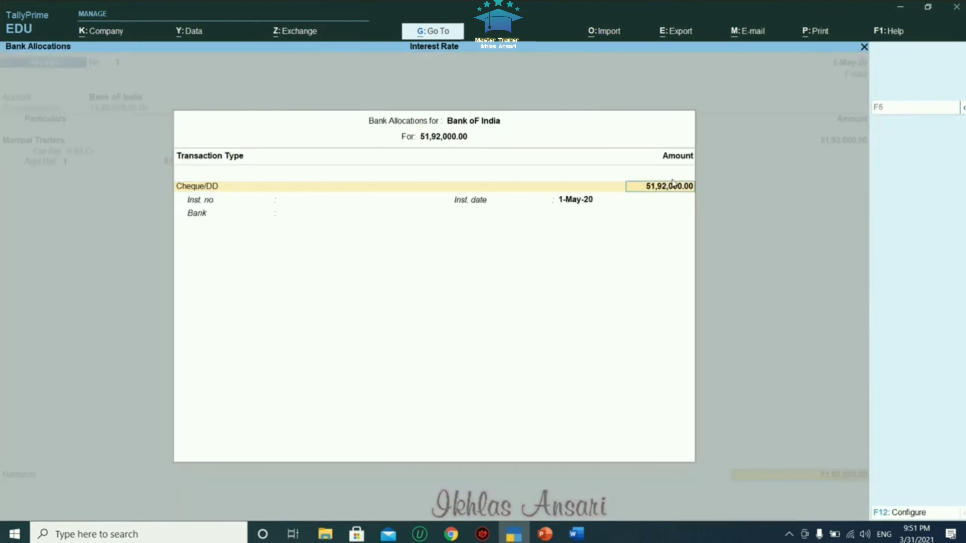
pyautogui.press('Return')
pyautogui.press('Return')
pyautogui.press('Return')
pyautogui.press('Return')
pyautogui.press('Return')
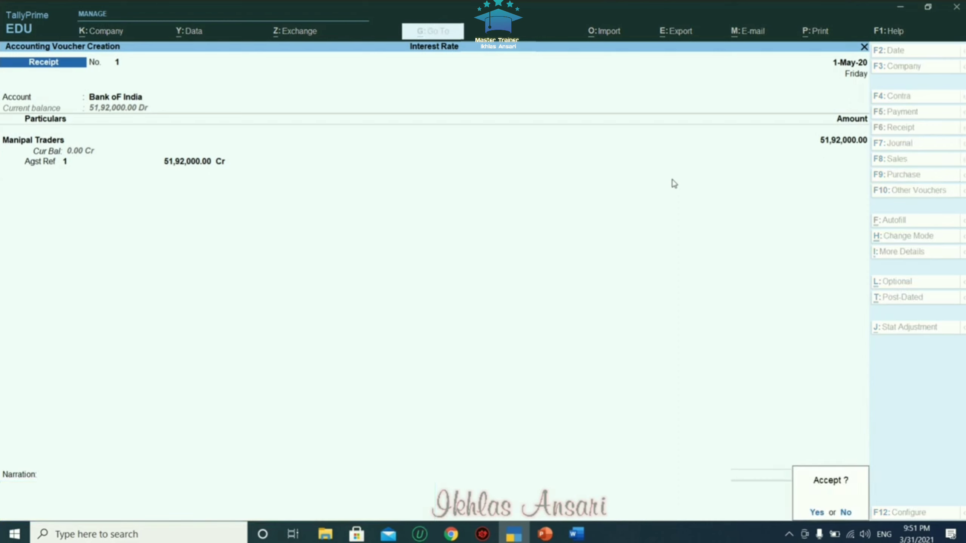
pyautogui.press('Return')
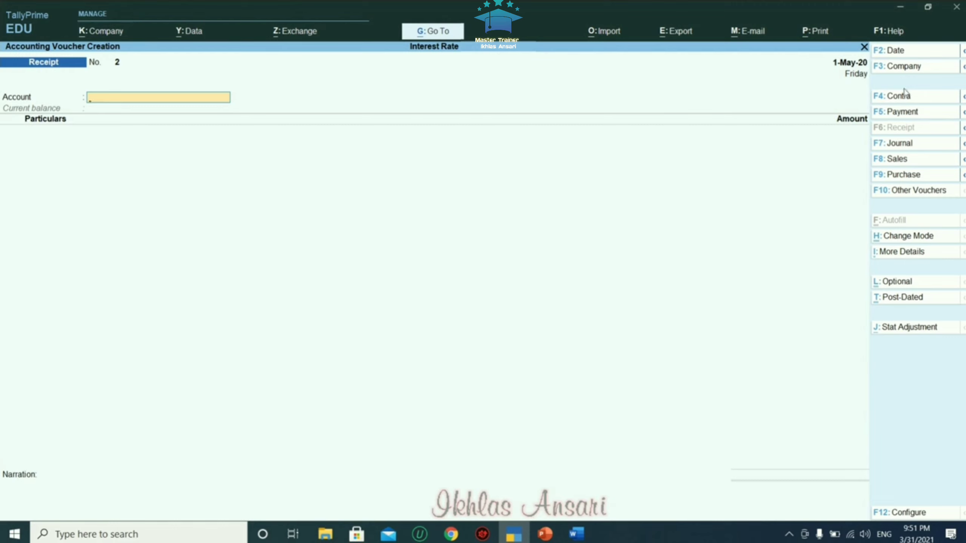
# Start a payment voucher autofilled as a Stat Payment for GST, payment type Regular, for the period 1-Apr-20 to 1-5
pyautogui.click(894, 115)
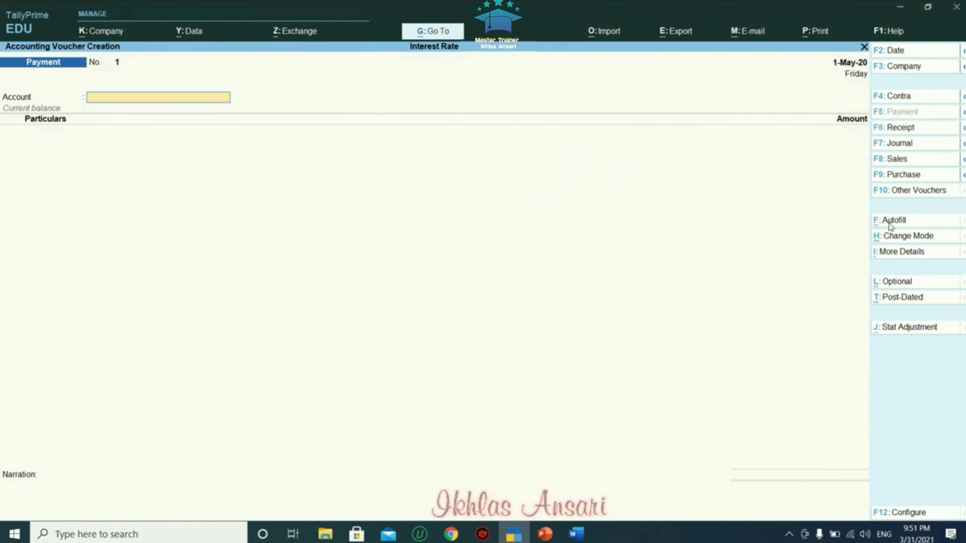
pyautogui.click(890, 222)
pyautogui.press('Return')
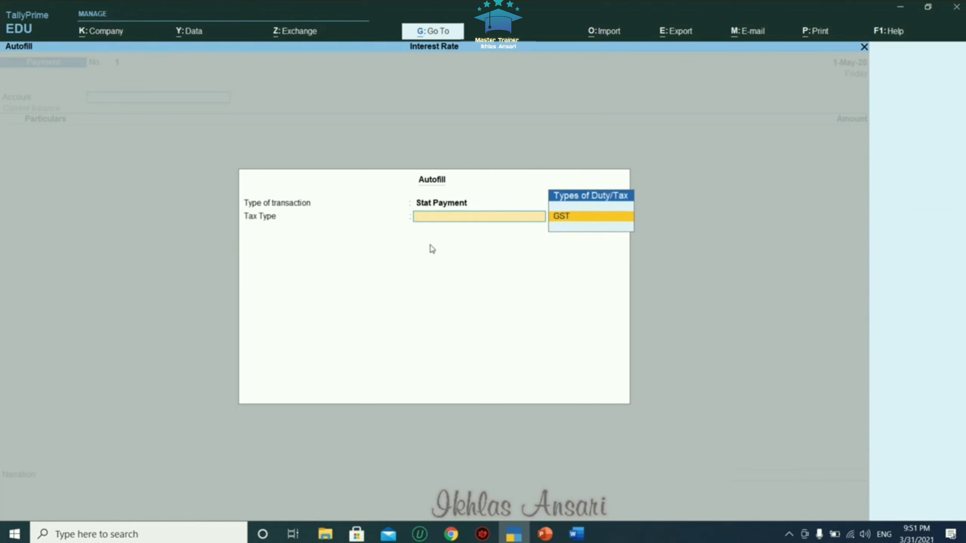
pyautogui.press('Return')
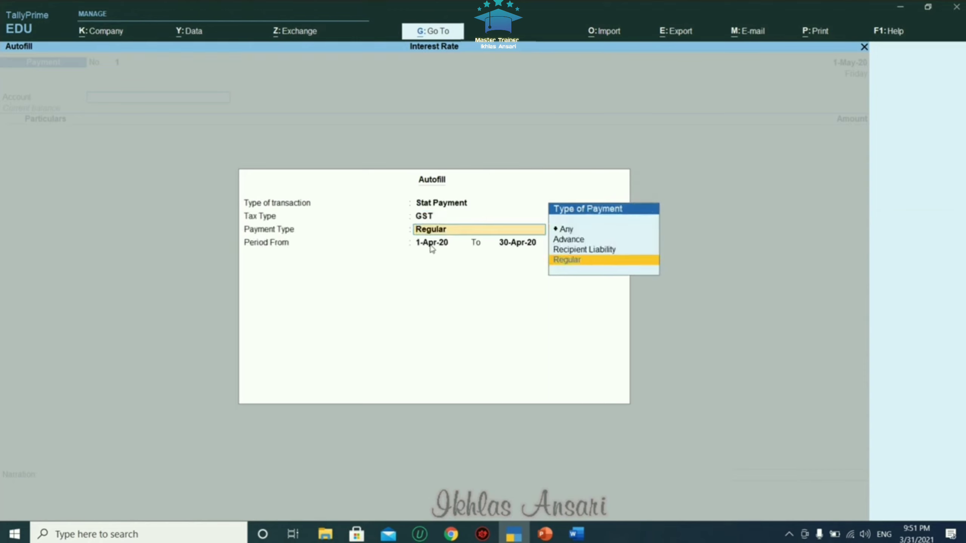
pyautogui.press('Return')
pyautogui.press('Return')
pyautogui.write('1-5')
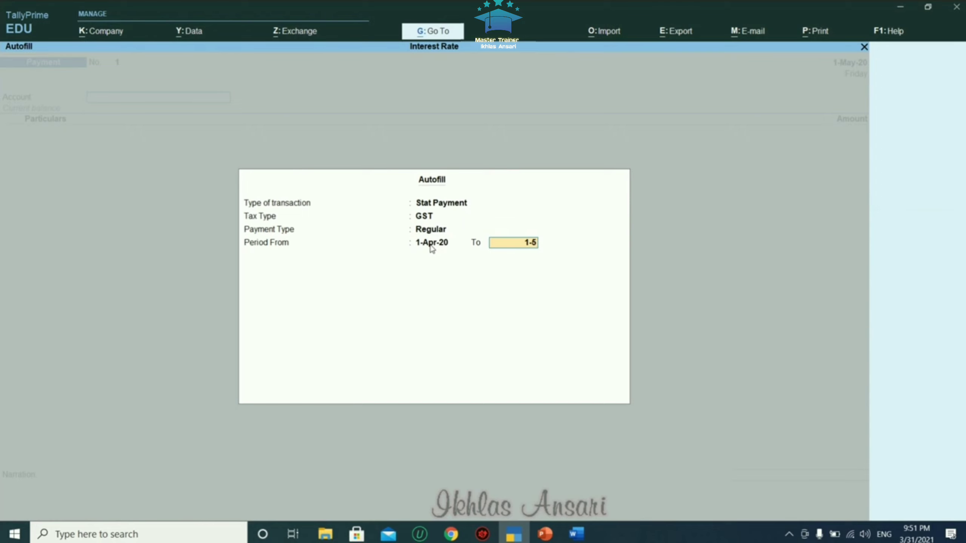
pyautogui.press('Return')
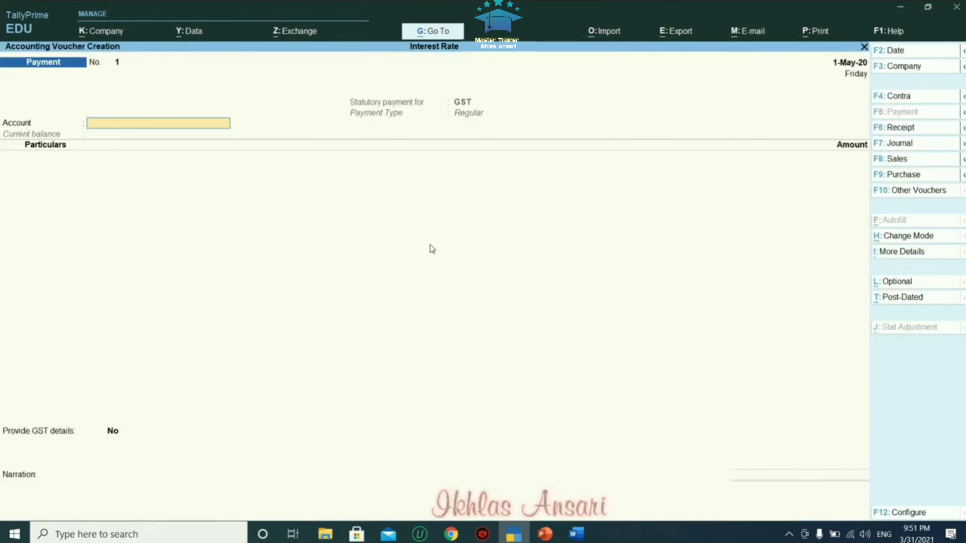
# Set Bank oF India as the payment account and enter the Cgst ledger with 3,60,000
pyautogui.press('Down')
pyautogui.press('Return')
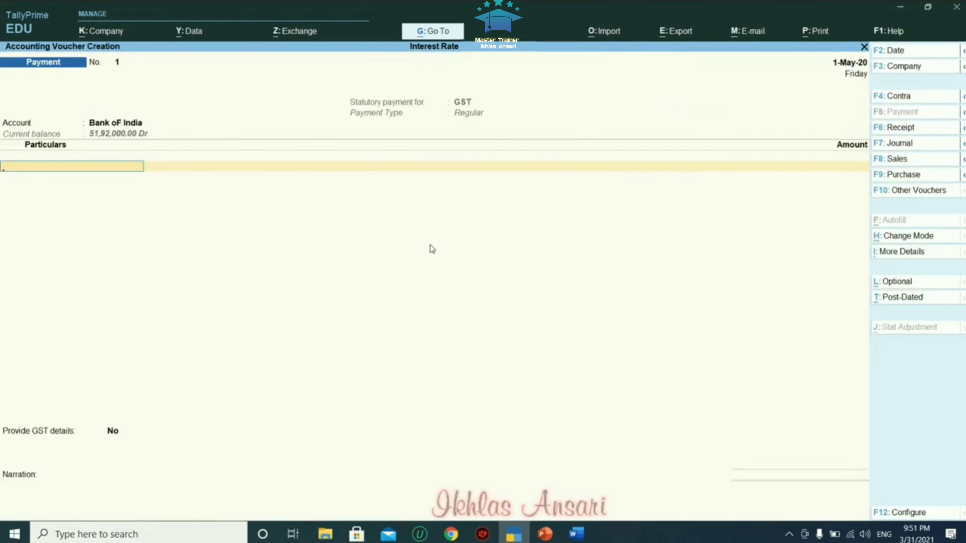
pyautogui.write('c')
pyautogui.press('Return')
pyautogui.write('360000')
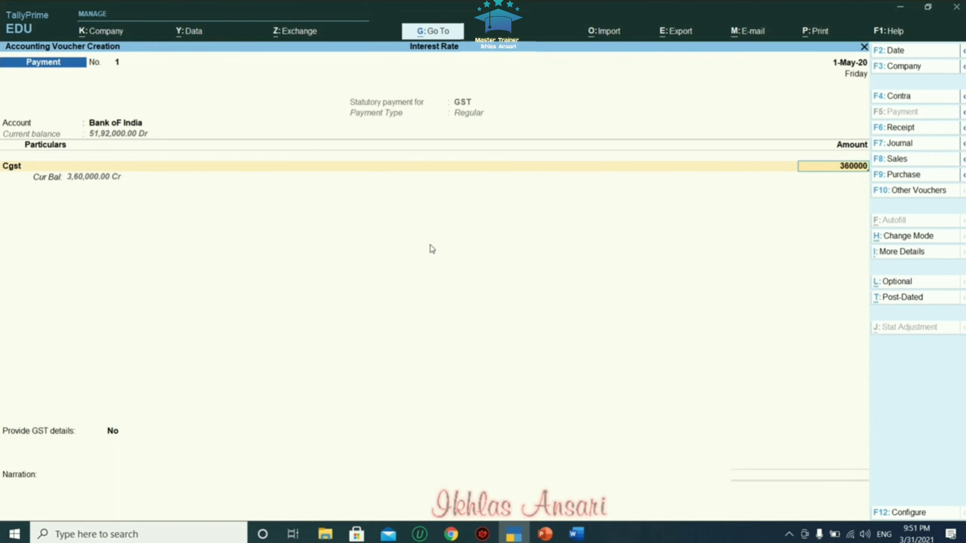
pyautogui.press('Return')
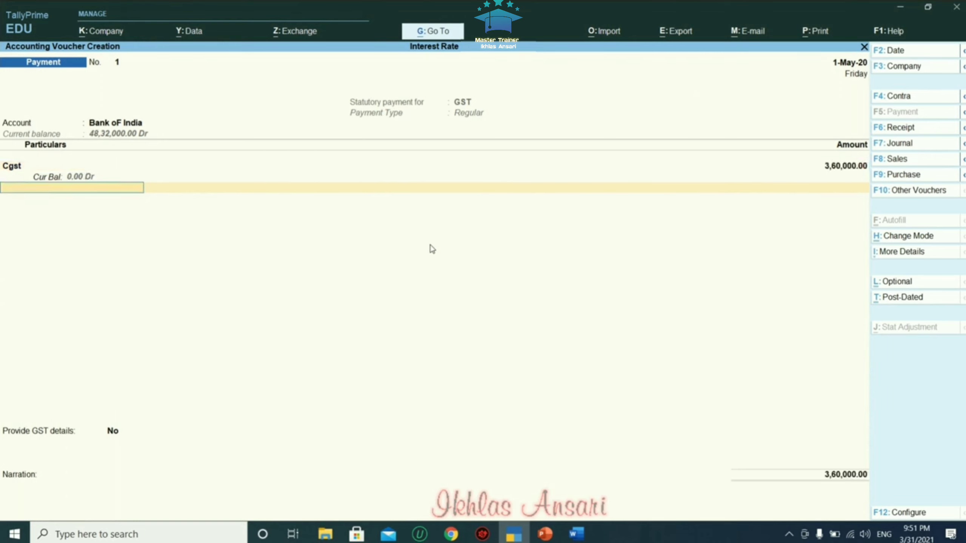
# Add the Sgst ledger with 3,60,000 to the GST payment
pyautogui.write('sg')
pyautogui.press('Return')
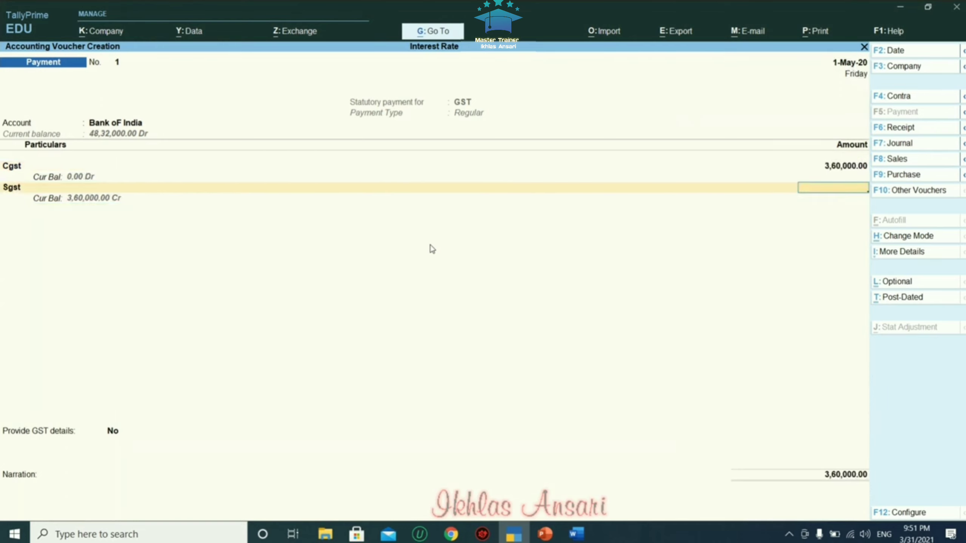
pyautogui.write('360000')
pyautogui.press('Return')
# Keep GST details at No and the default cheque allocation of 7,20,000, leave the narration blank and save the payment
pyautogui.press('Return')
pyautogui.press('Return')
pyautogui.press('Return')
pyautogui.press('Return')
pyautogui.press('Return')
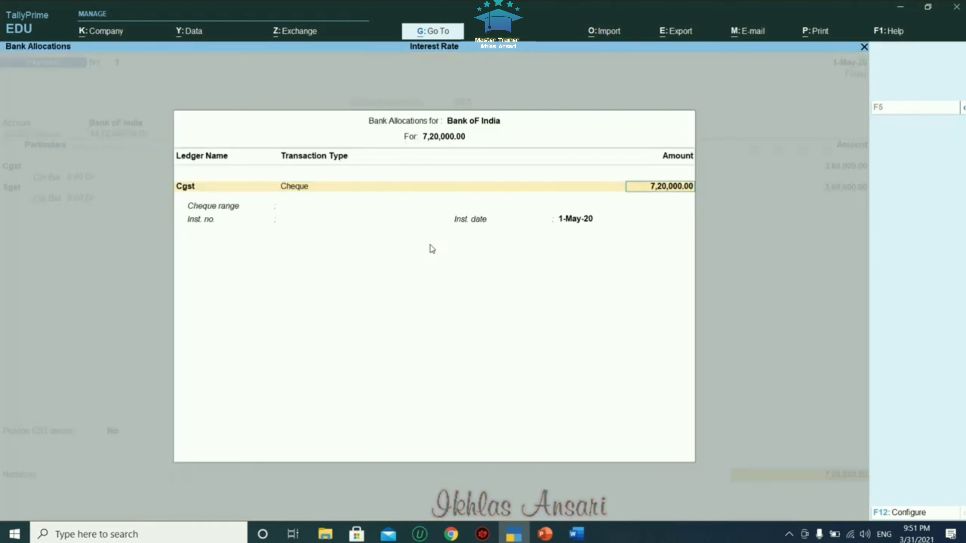
pyautogui.press('Return')
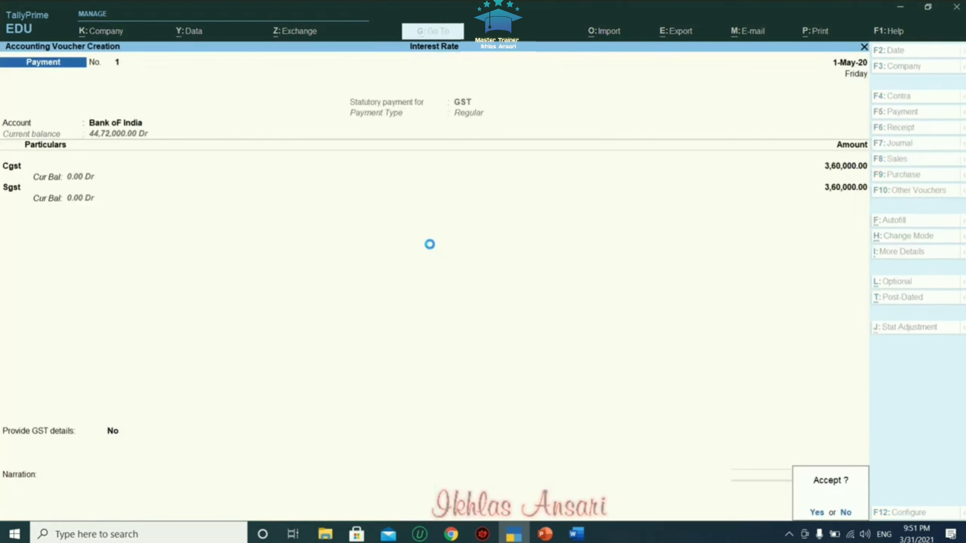
pyautogui.press('Return')
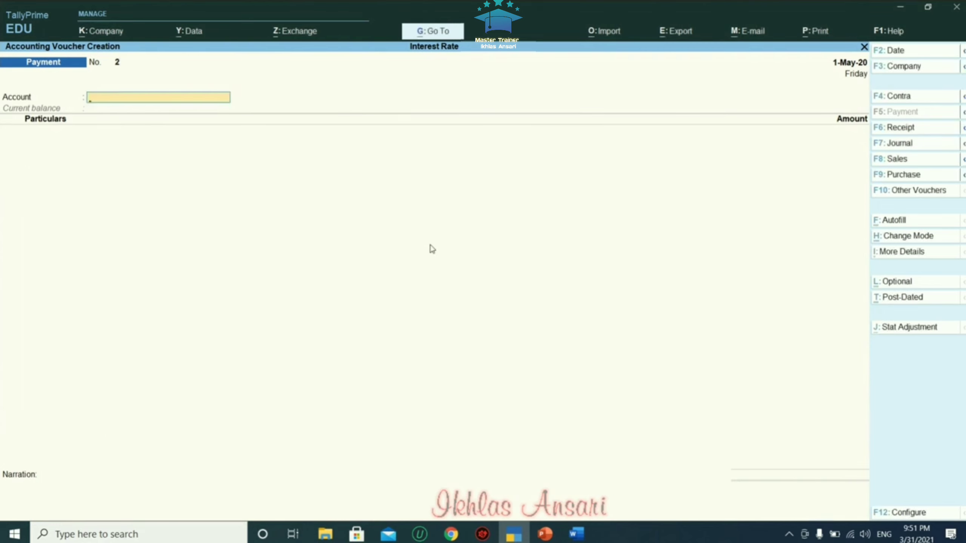